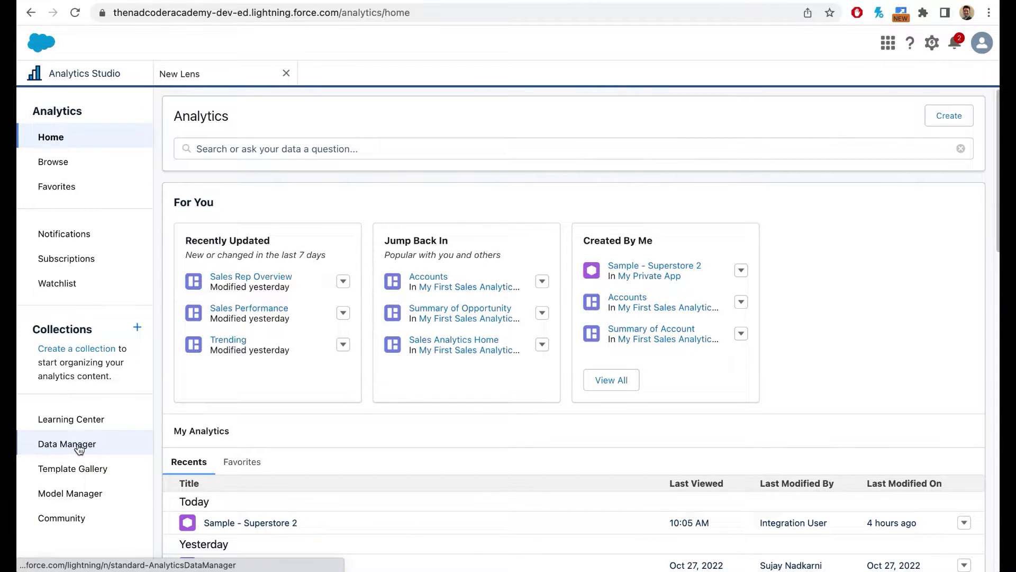
# Step: Open the recipes in Data Manager and create a new recipe
pyautogui.click(48, 449)
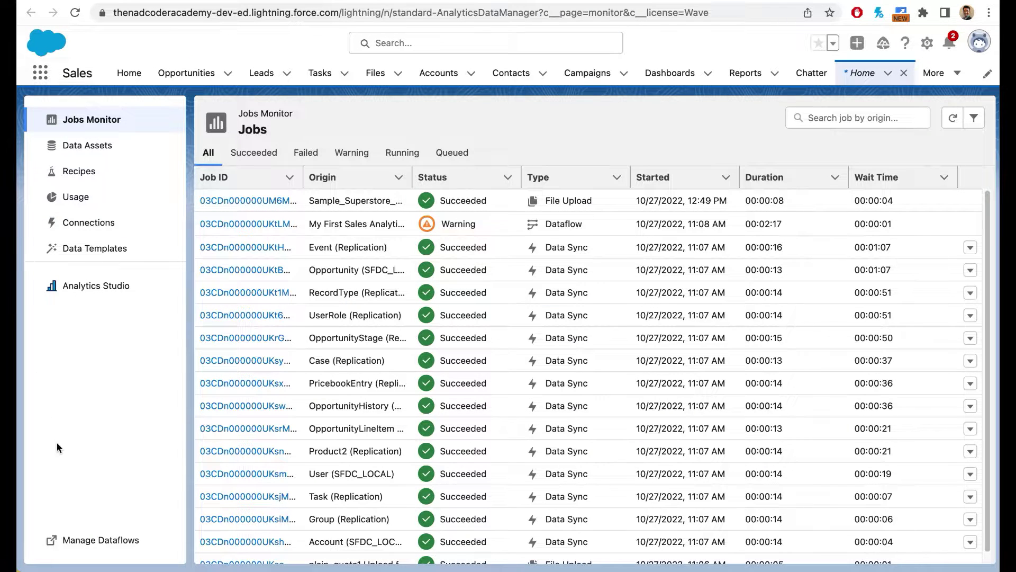
pyautogui.click(79, 171)
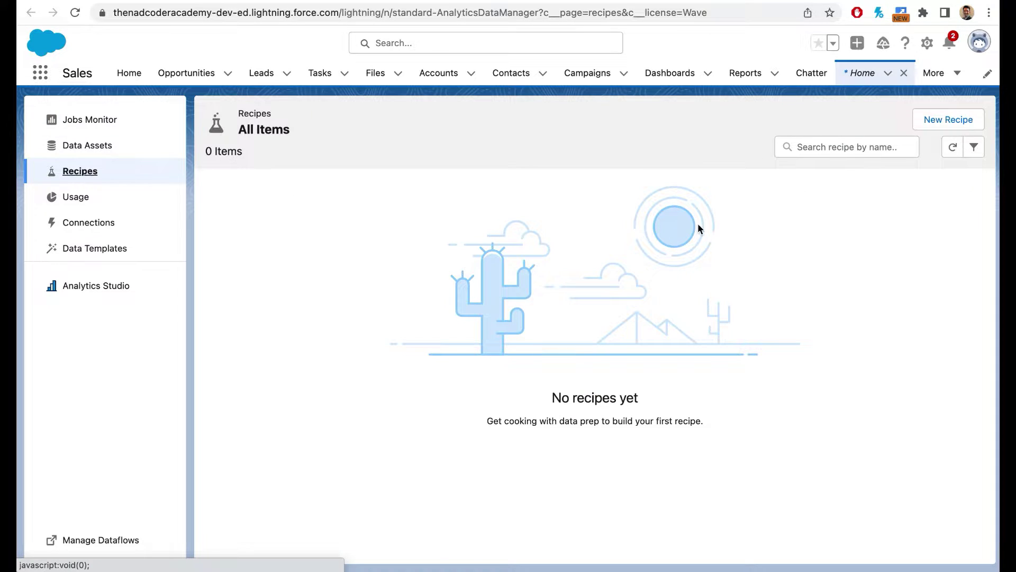
pyautogui.click(939, 131)
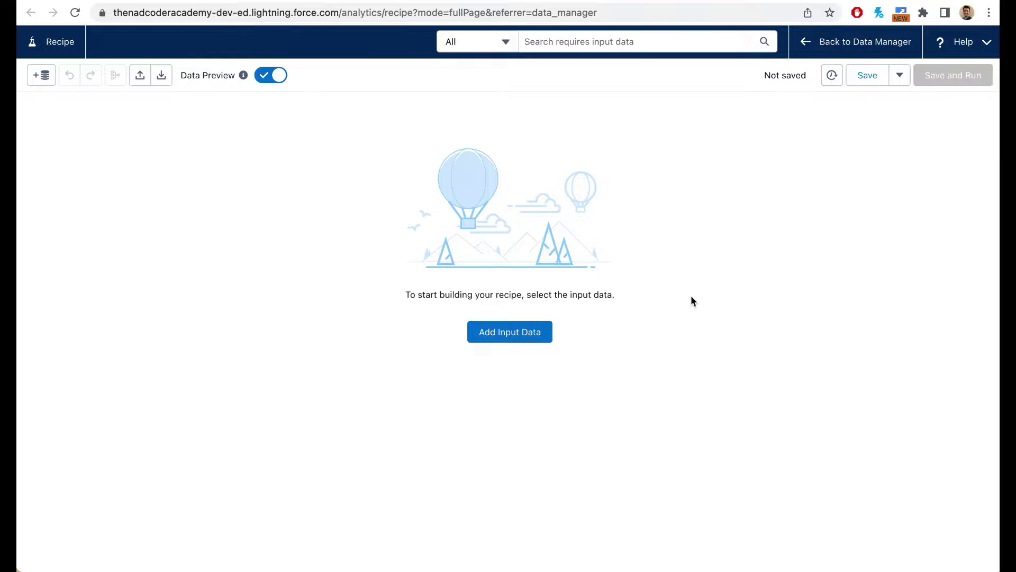
# Step: Add the Sample - Superstore 2 dataset with all its columns as the recipe's input data
pyautogui.click(529, 337)
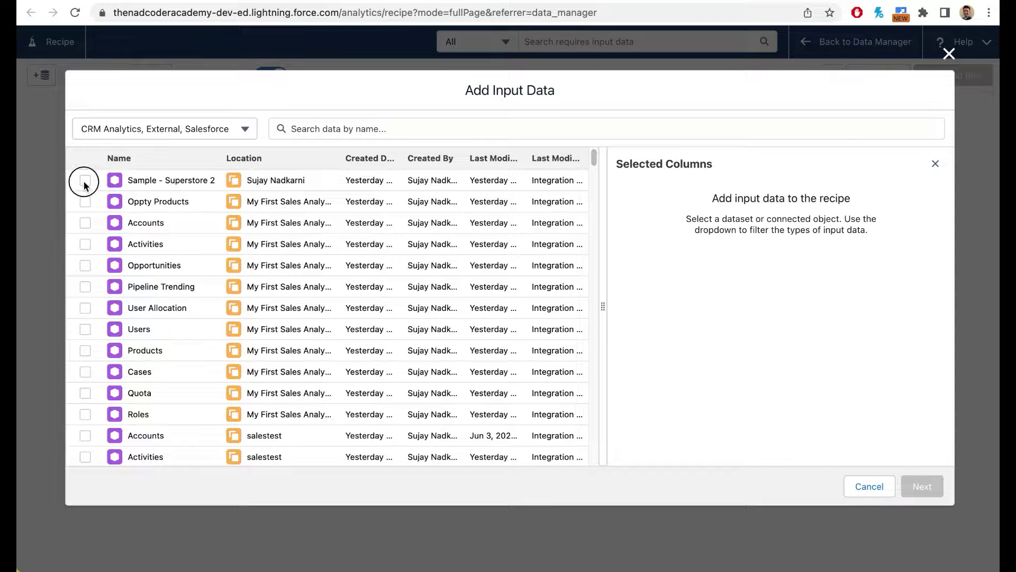
pyautogui.click(84, 181)
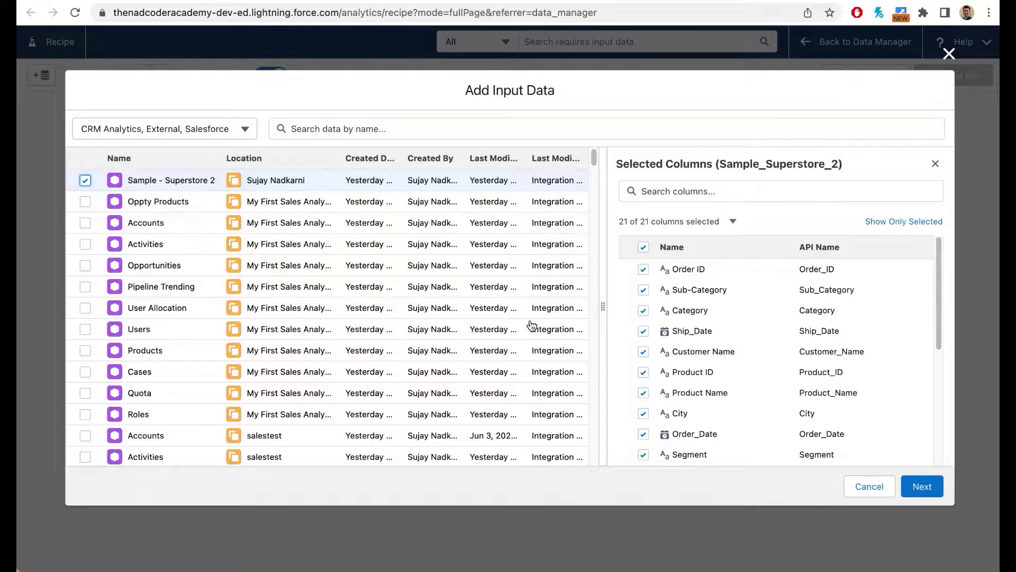
pyautogui.click(922, 485)
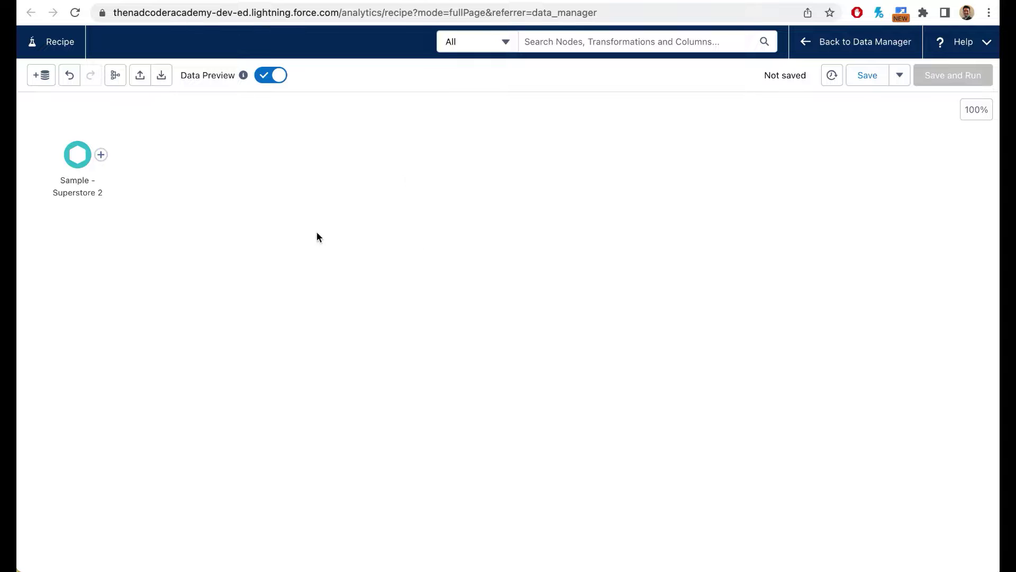
# Step: Add a Transform node after Sample - Superstore 2 and start a Date Difference transformation on the Order Date column
pyautogui.click(100, 156)
pyautogui.click(97, 206)
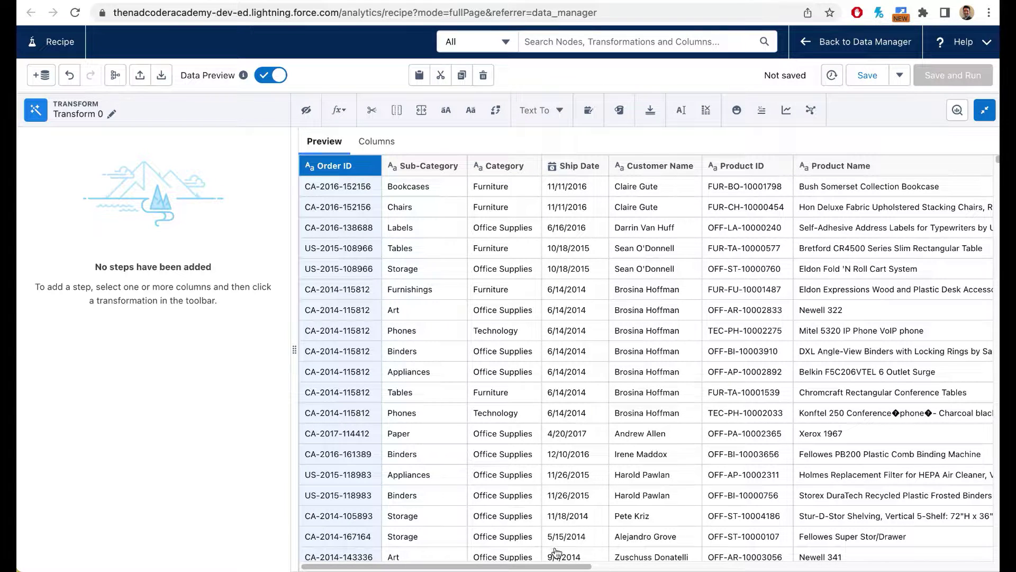
pyautogui.moveTo(554, 565); pyautogui.dragTo(660, 565)
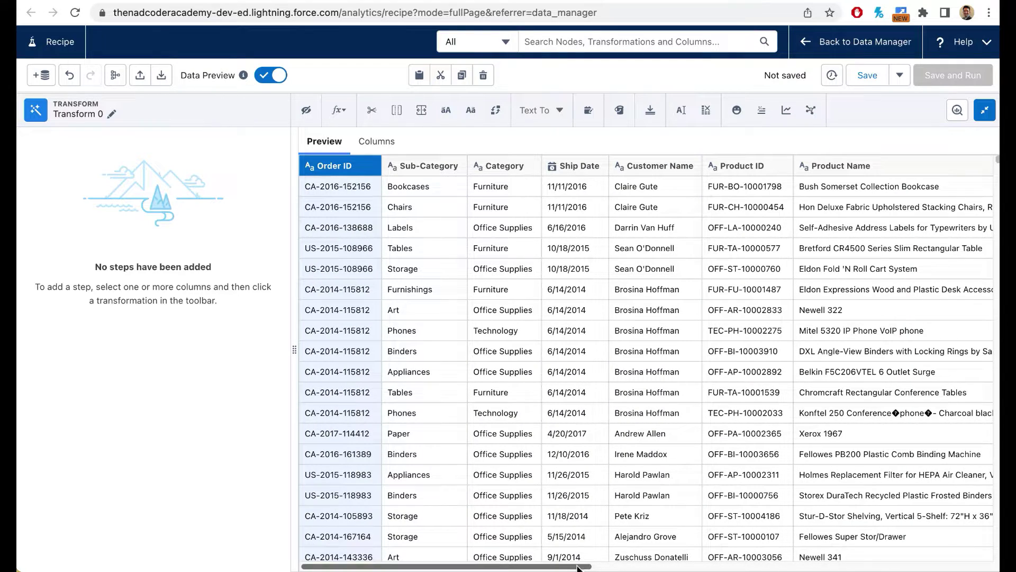
pyautogui.moveTo(608, 566); pyautogui.dragTo(710, 565)
pyautogui.click(795, 167)
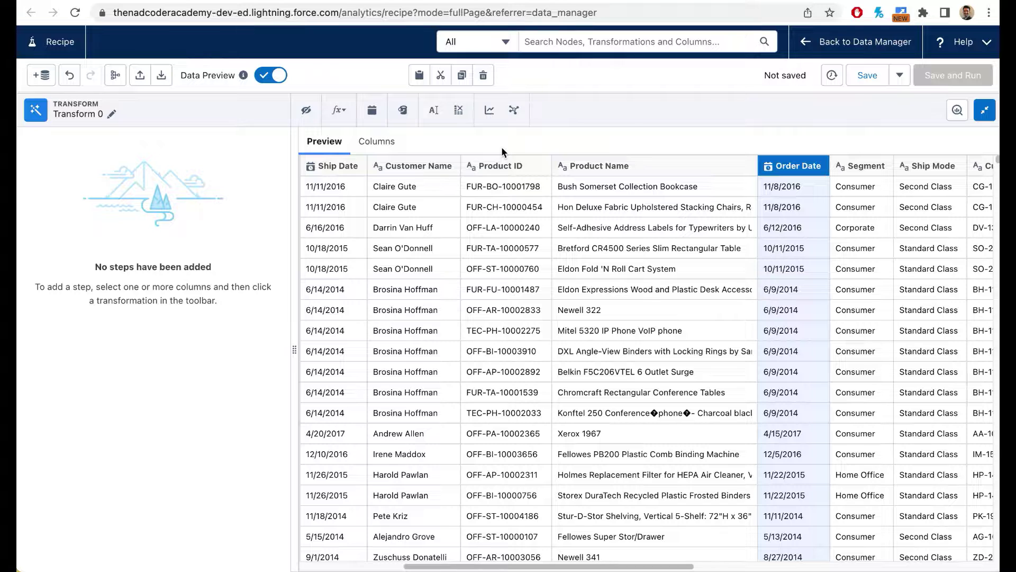
pyautogui.click(341, 111)
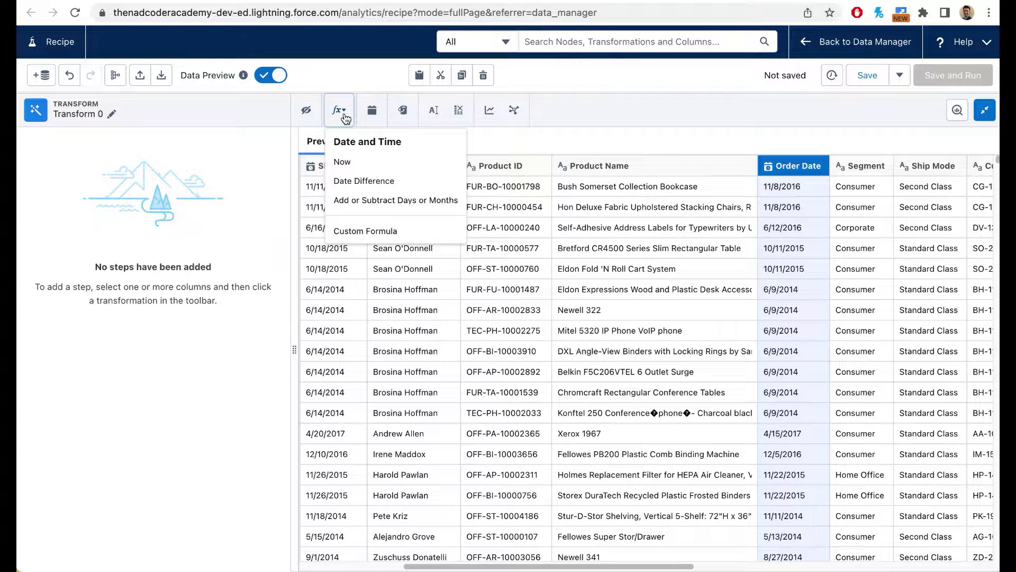
pyautogui.click(352, 181)
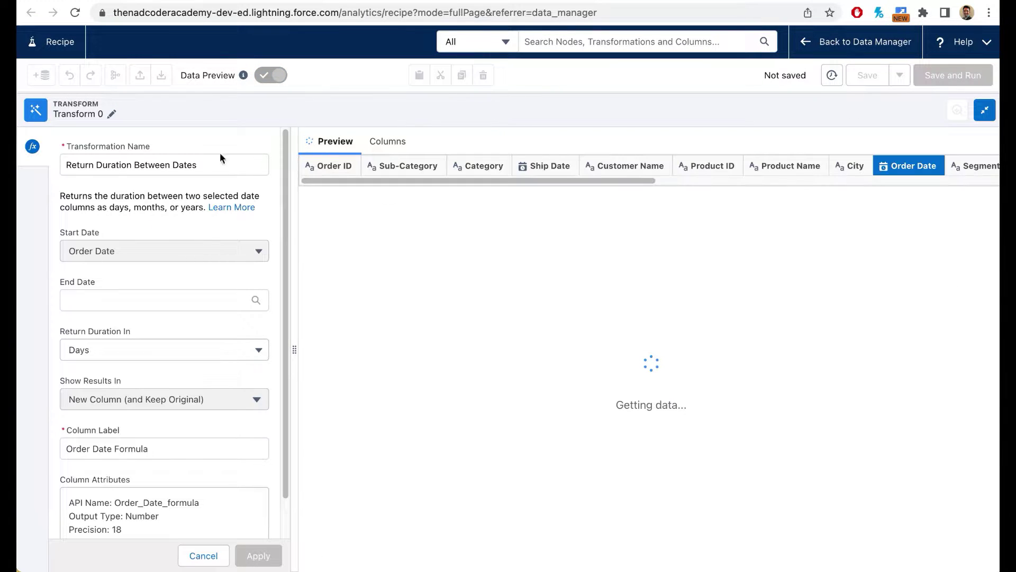
# Step: Set the end date to Ship Date, label the result column Duration To Ship, and apply the transformation
pyautogui.click(109, 301)
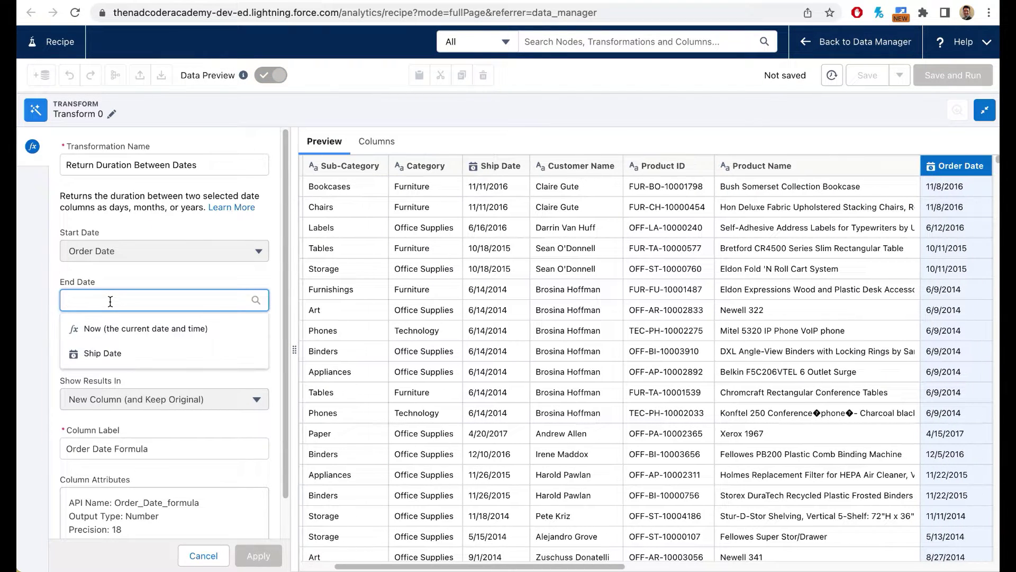
pyautogui.click(119, 353)
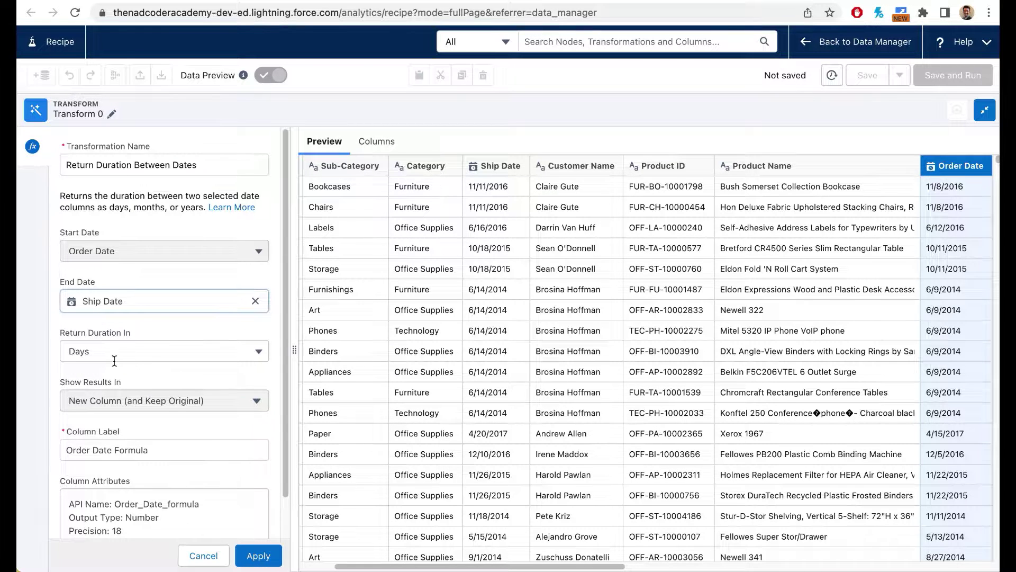
pyautogui.scroll(-2, 132, 381)
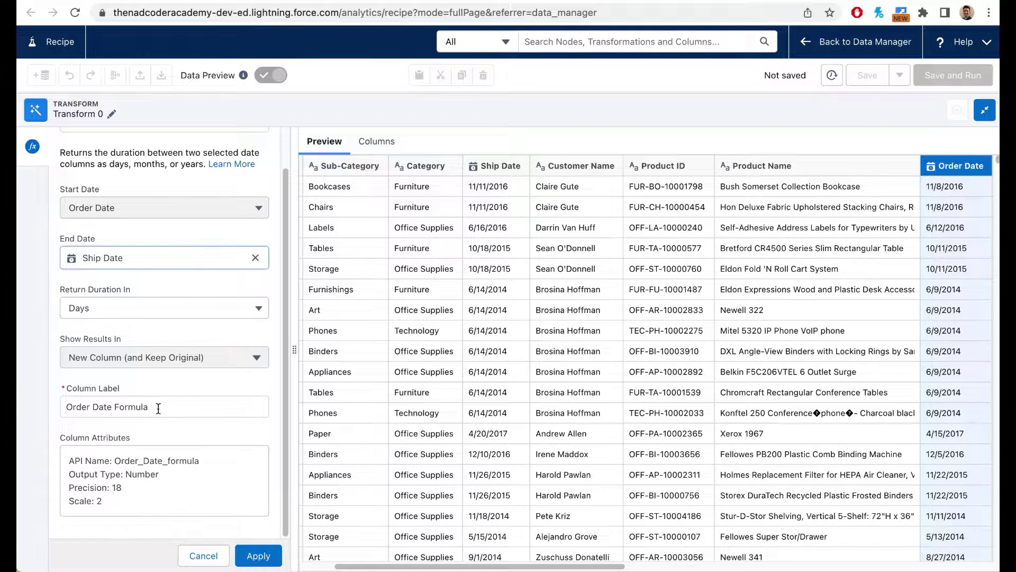
pyautogui.moveTo(149, 407); pyautogui.dragTo(16, 408)
pyautogui.write('Duration t')
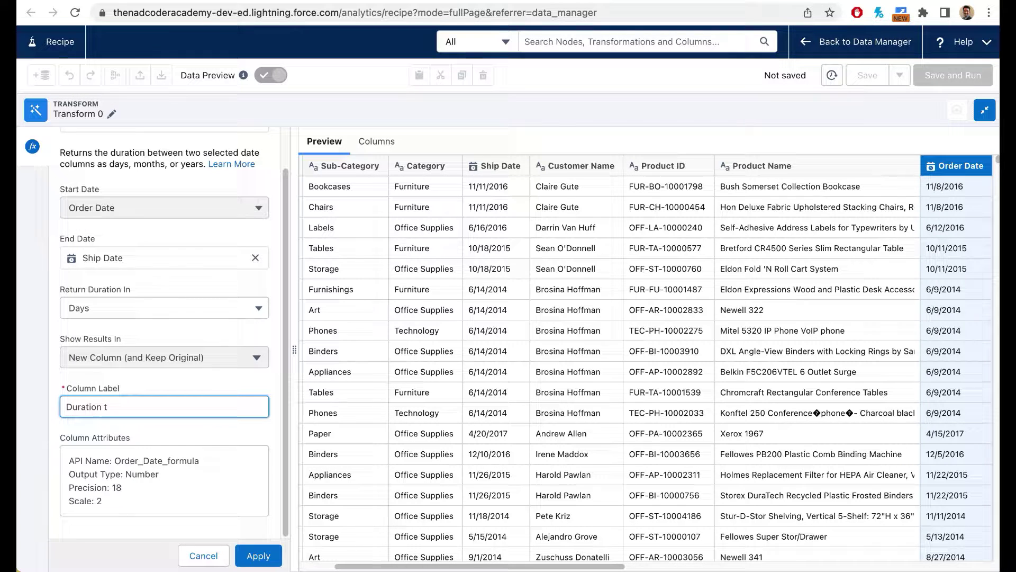
pyautogui.press('BackSpace')
pyautogui.write('To Ship')
pyautogui.click(258, 555)
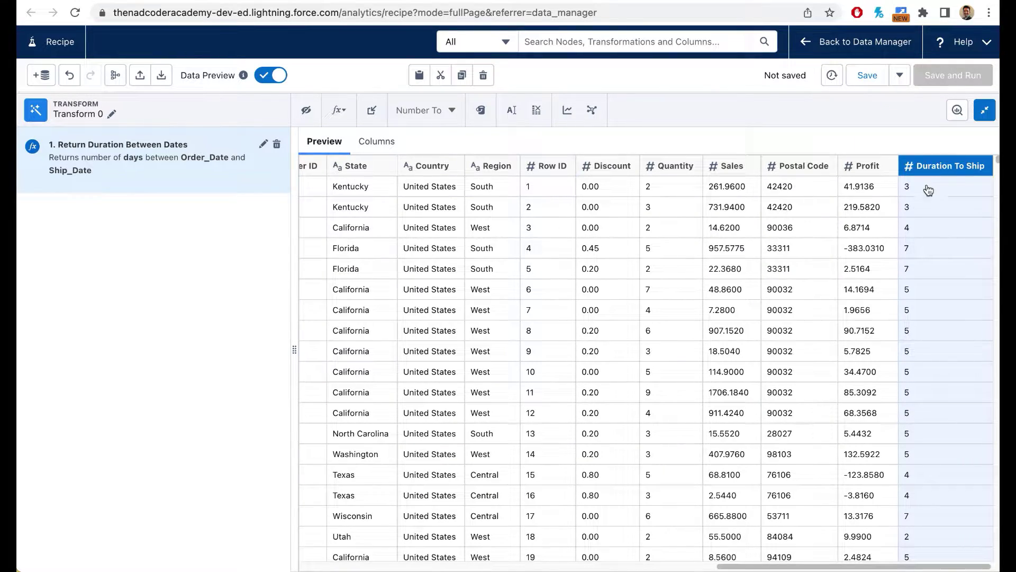
pyautogui.scroll(-8, 932, 372)
pyautogui.scroll(8, 930, 370)
pyautogui.click(947, 398)
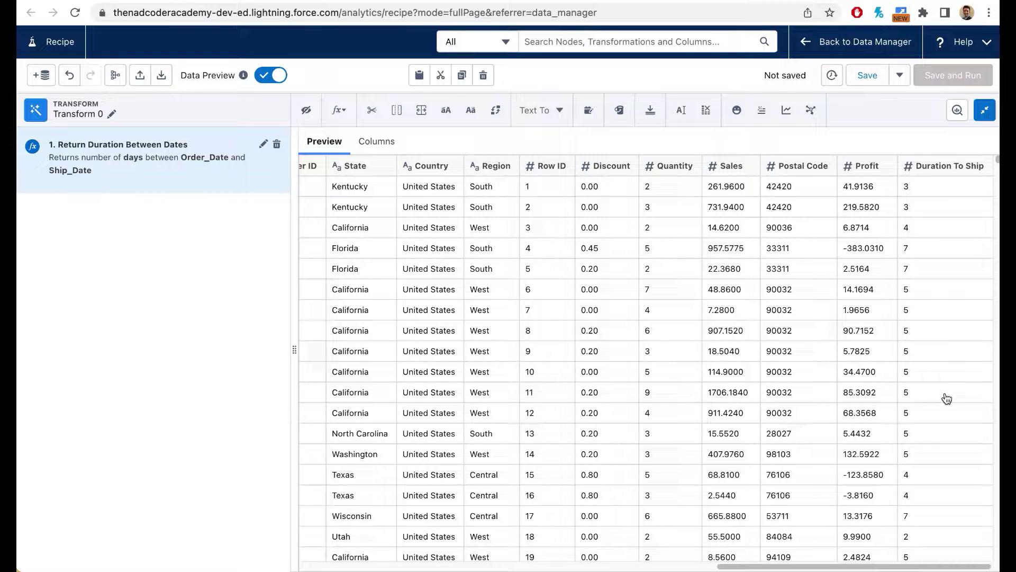
# Step: Extract the Week component from the Ship Date column into a new column labelled Ship Date Week
pyautogui.moveTo(917, 565); pyautogui.dragTo(397, 565)
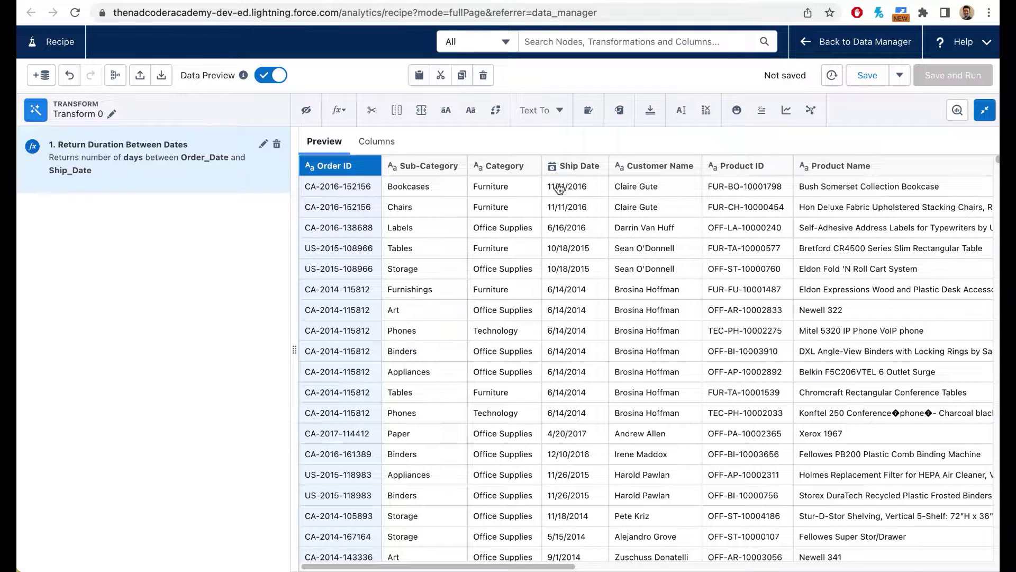
pyautogui.click(576, 171)
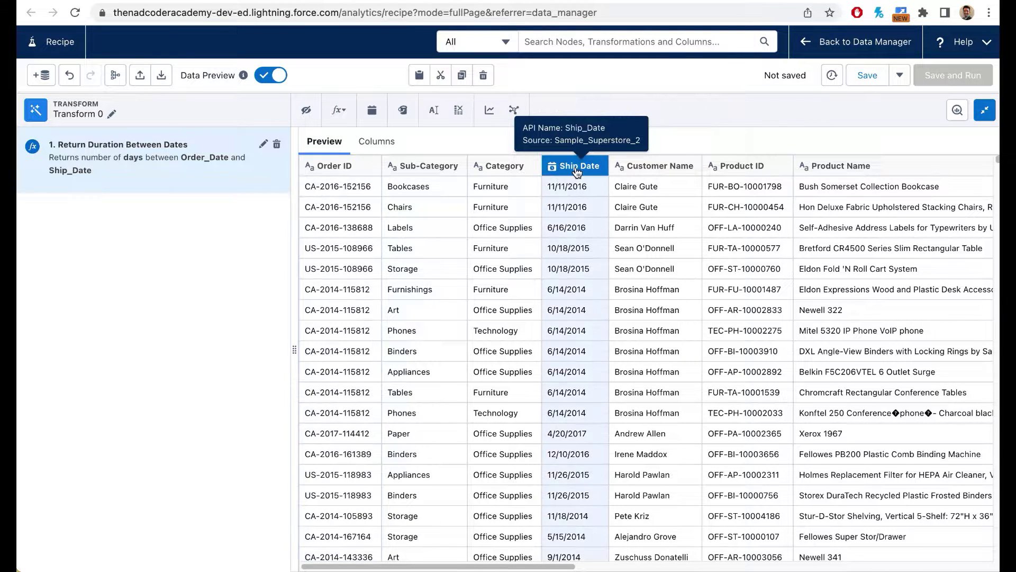
pyautogui.click(373, 116)
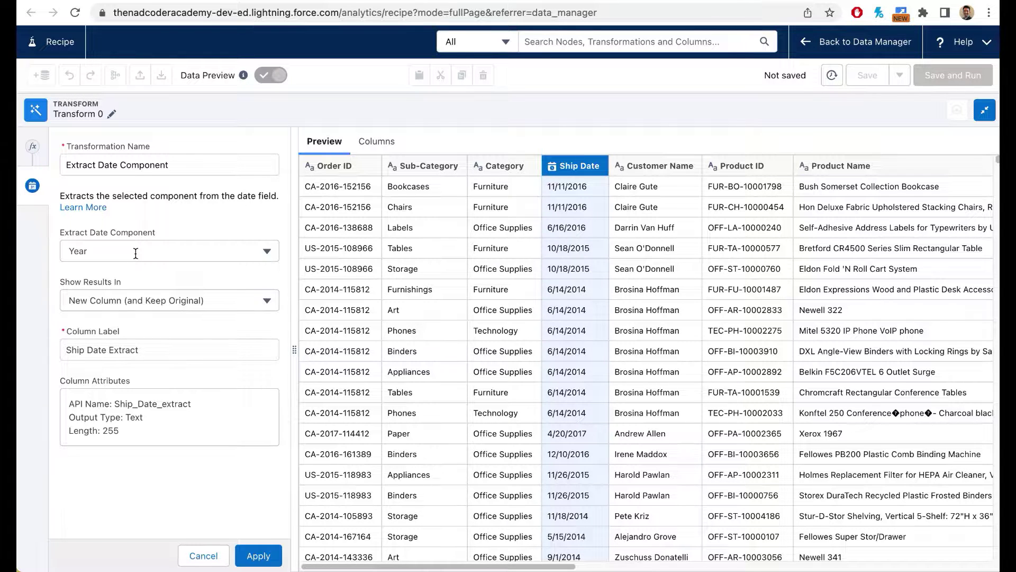
pyautogui.click(135, 254)
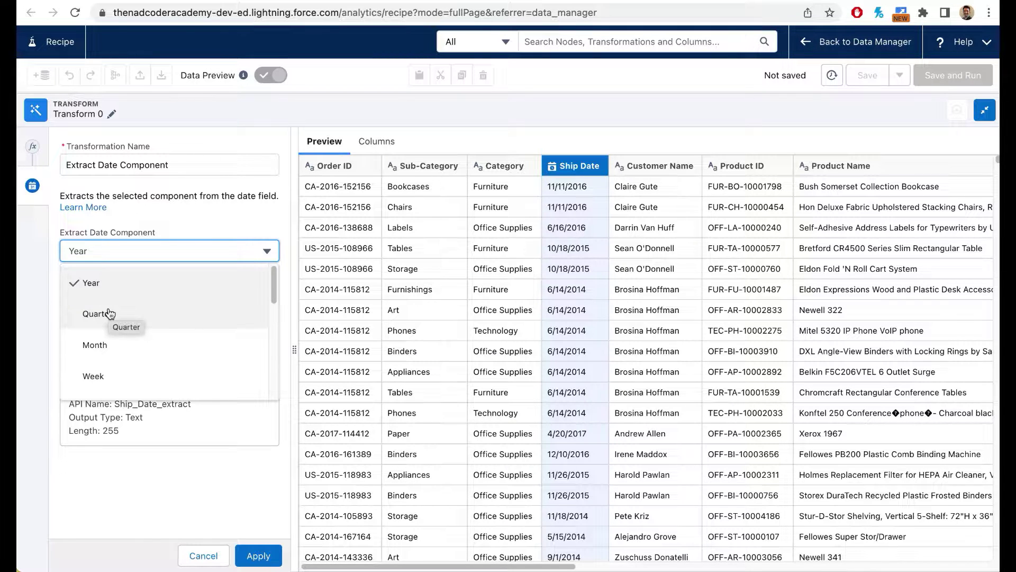
pyautogui.scroll(-1, 132, 344)
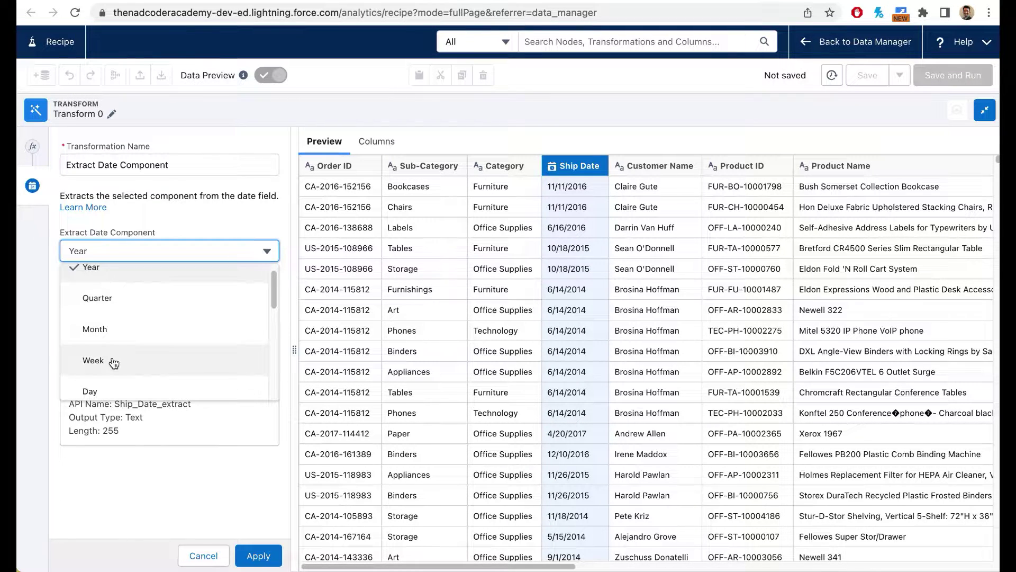
pyautogui.click(115, 363)
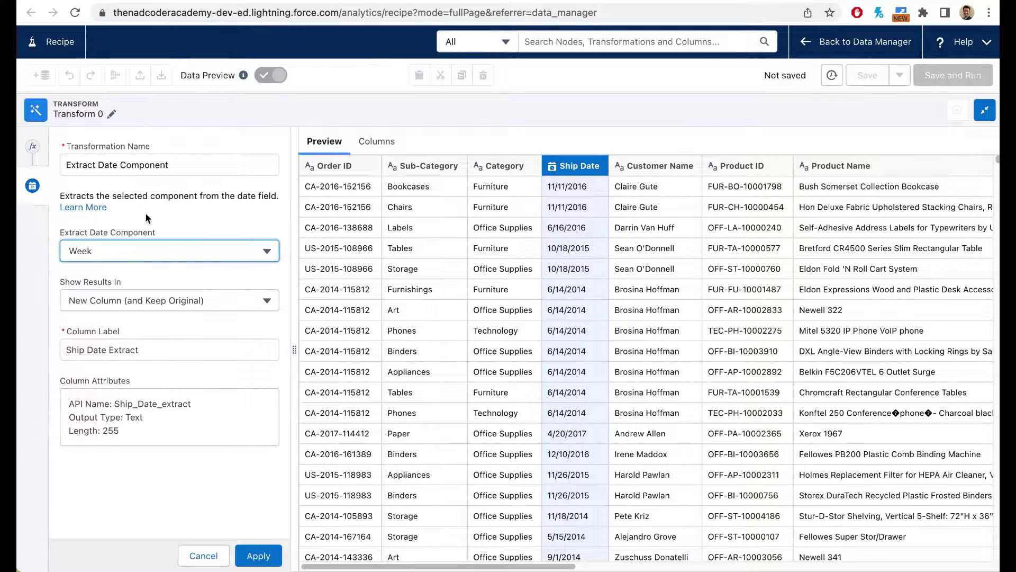
pyautogui.moveTo(170, 354); pyautogui.dragTo(63, 356)
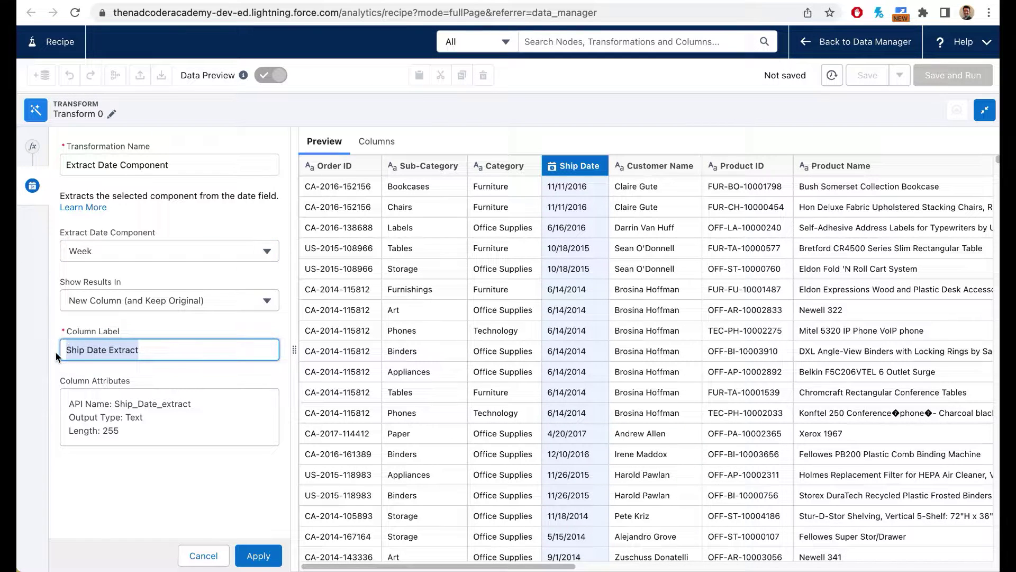
pyautogui.write('Ship Date Week')
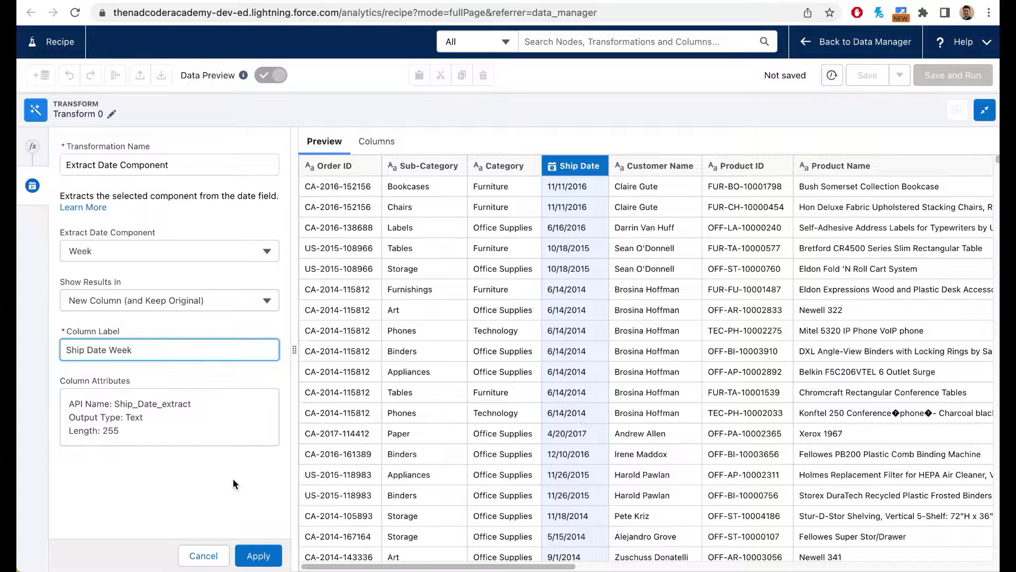
pyautogui.click(253, 551)
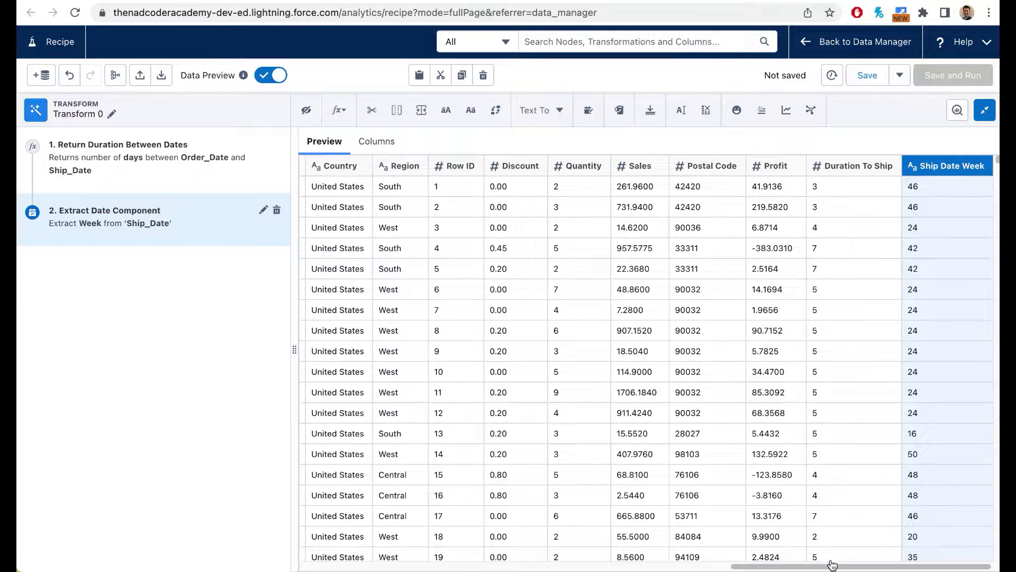
# Step: Examine the Ship Date Week column's profile, including the expanded list of frequent values
pyautogui.moveTo(832, 565); pyautogui.dragTo(996, 561)
pyautogui.click(956, 110)
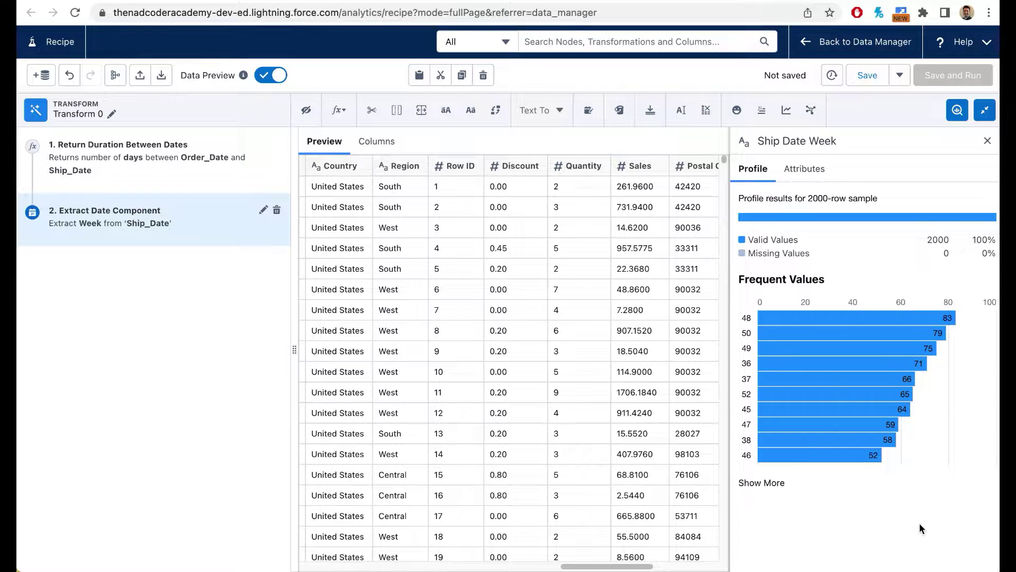
pyautogui.moveTo(768, 321)
pyautogui.moveTo(879, 318)
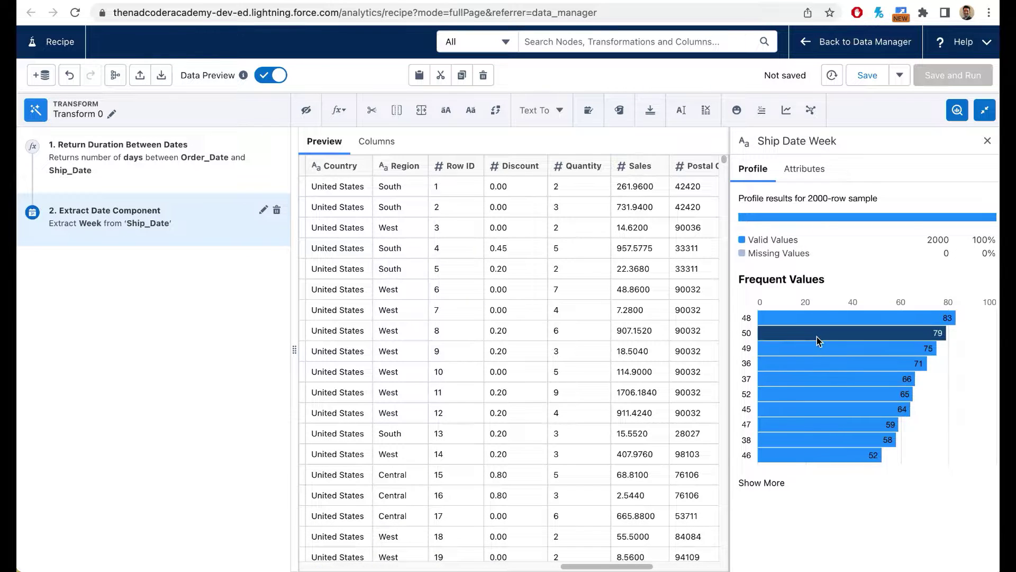
pyautogui.click(775, 482)
pyautogui.scroll(-2, 915, 474)
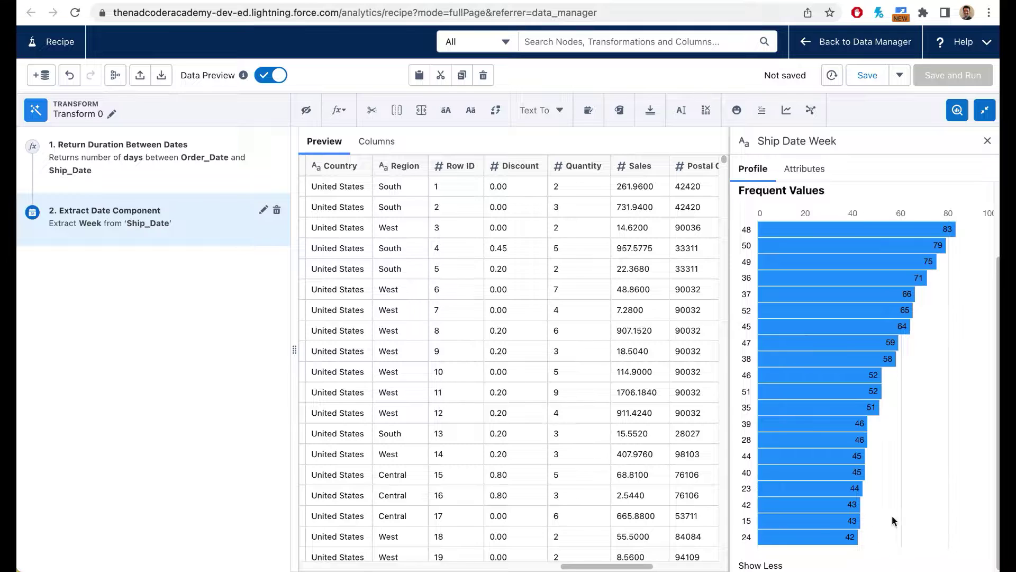
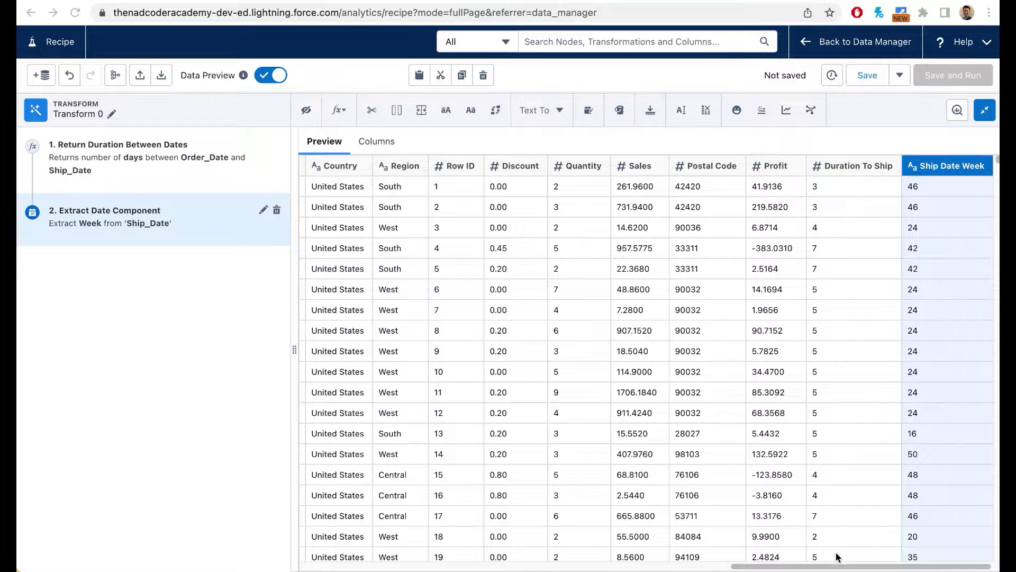
# Step: Start a custom formula transformation and insert the Sales column into the formula
pyautogui.click(349, 118)
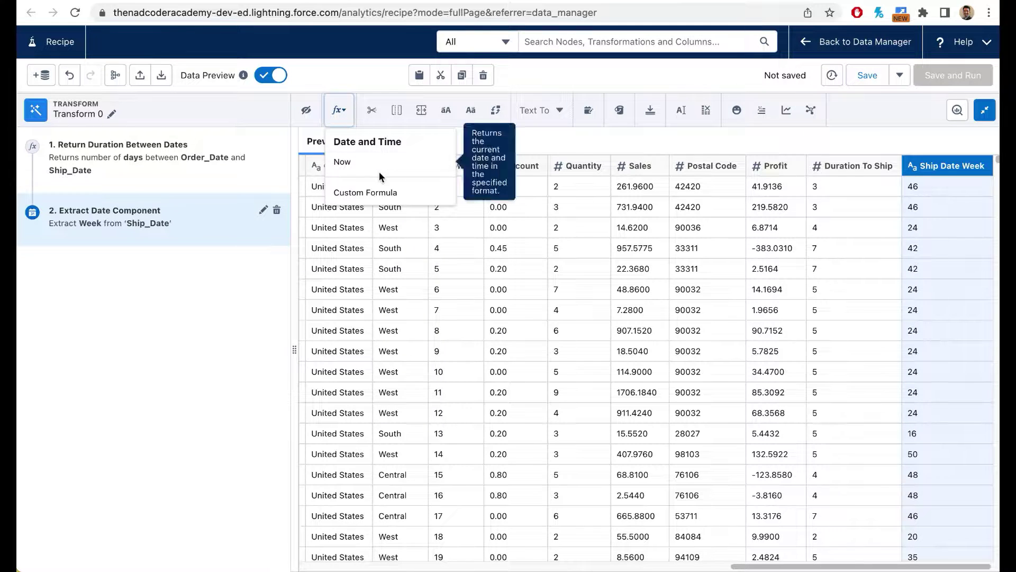
pyautogui.click(376, 193)
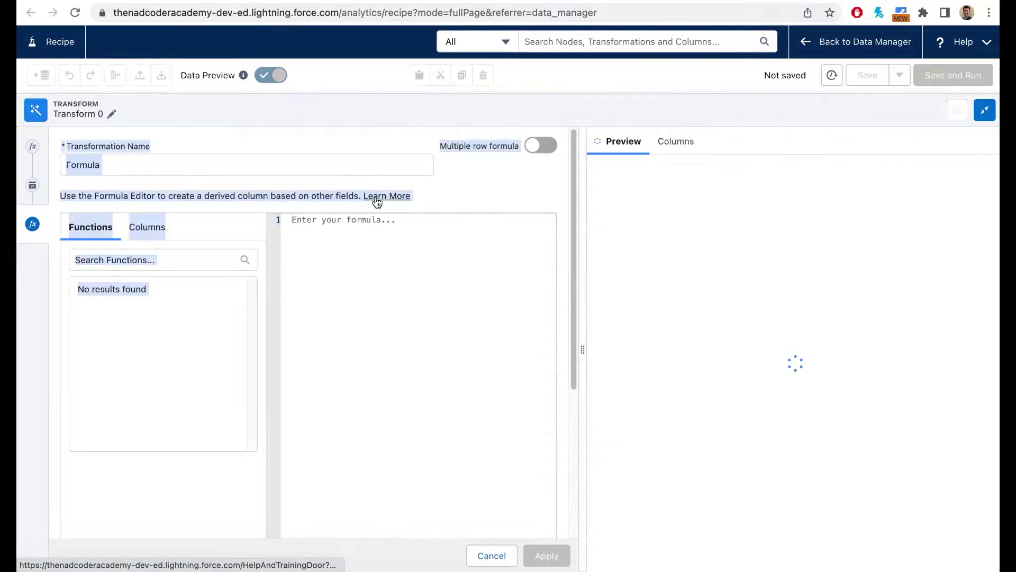
pyautogui.click(377, 282)
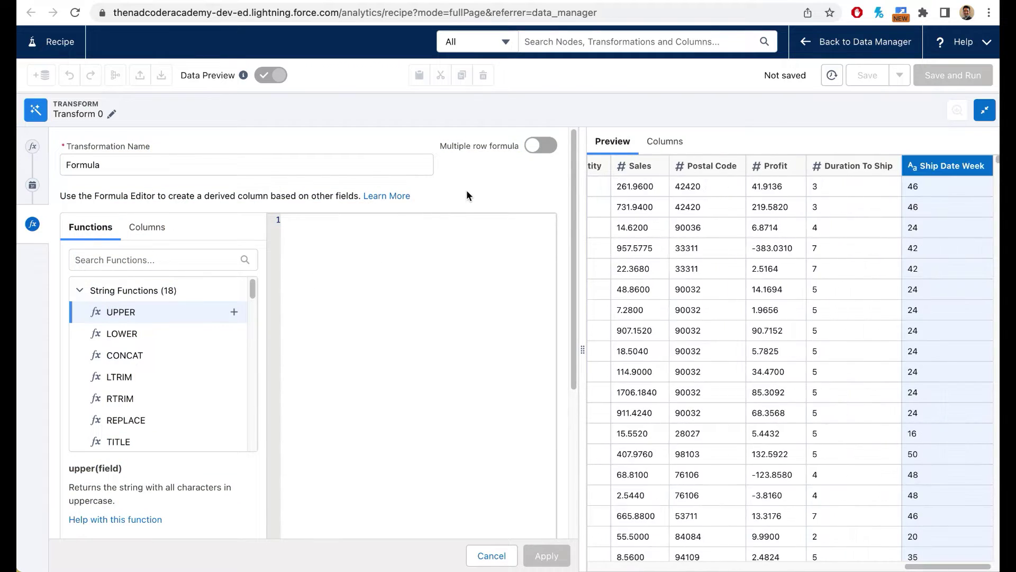
pyautogui.click(152, 234)
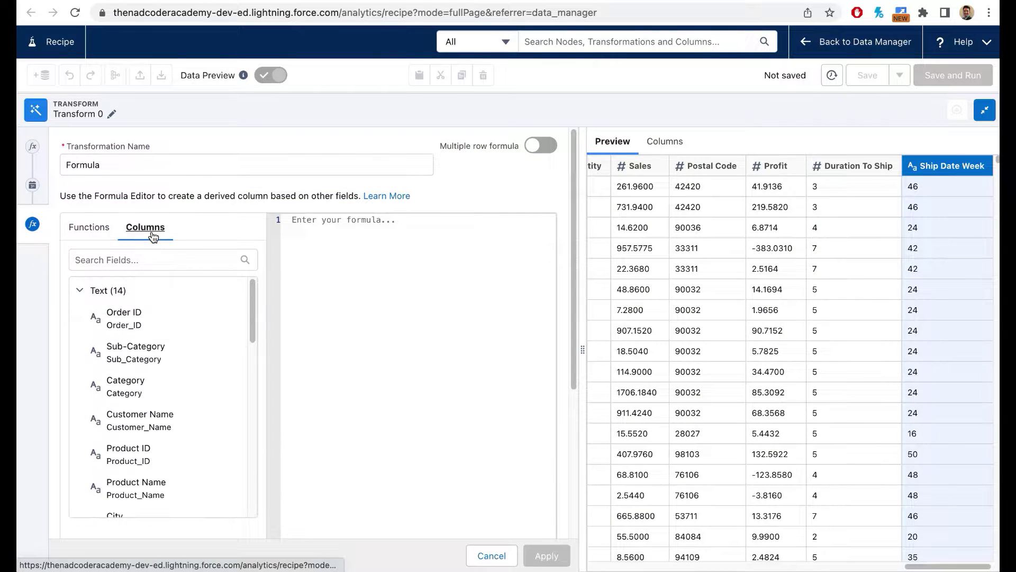
pyautogui.click(167, 264)
pyautogui.write('Sale')
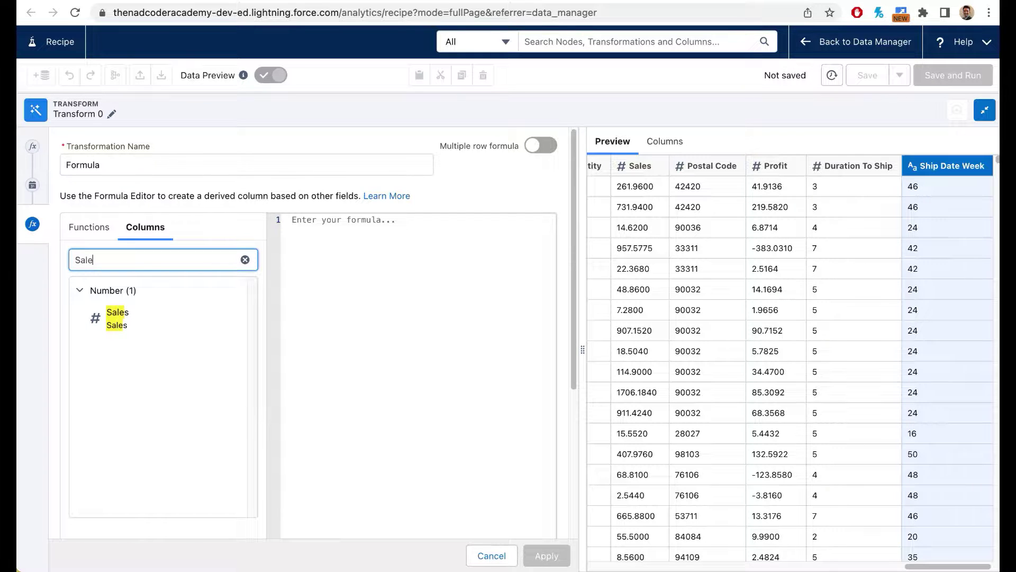
pyautogui.click(147, 329)
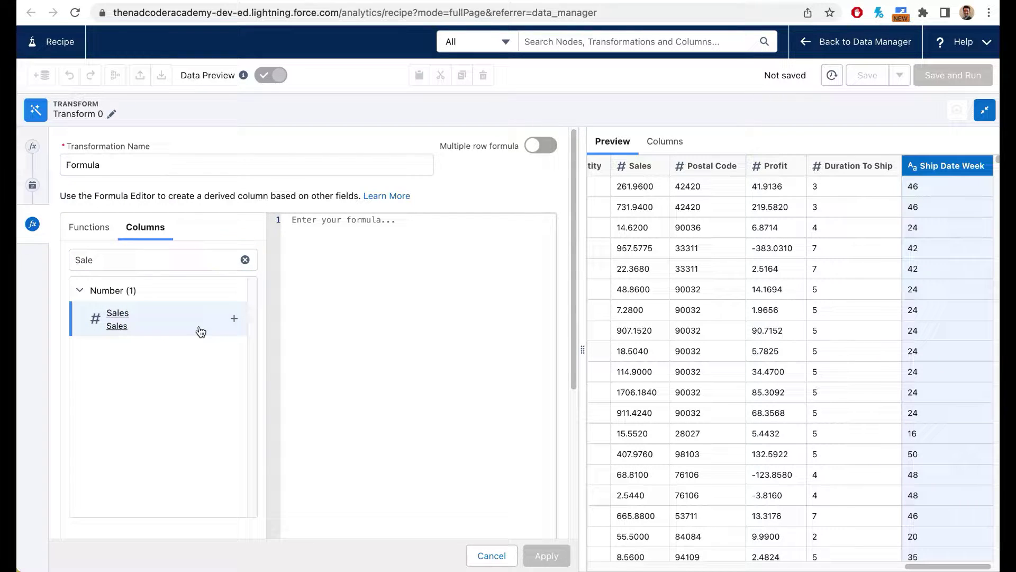
pyautogui.click(234, 321)
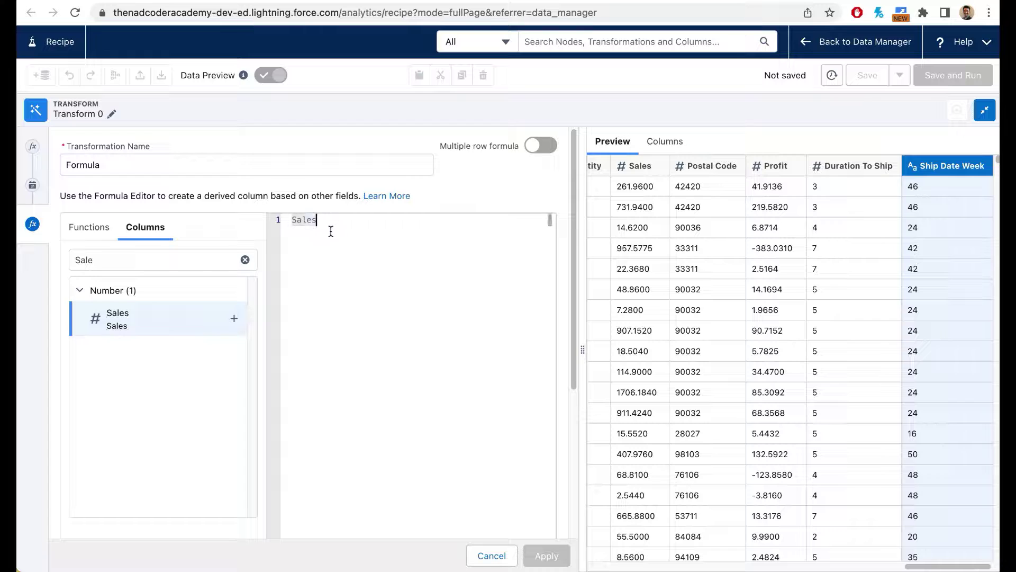
# Step: Complete the formula as Sales / Quantity, picking Quantity from the available columns
pyautogui.write('/')
pyautogui.click(245, 259)
pyautogui.click(167, 260)
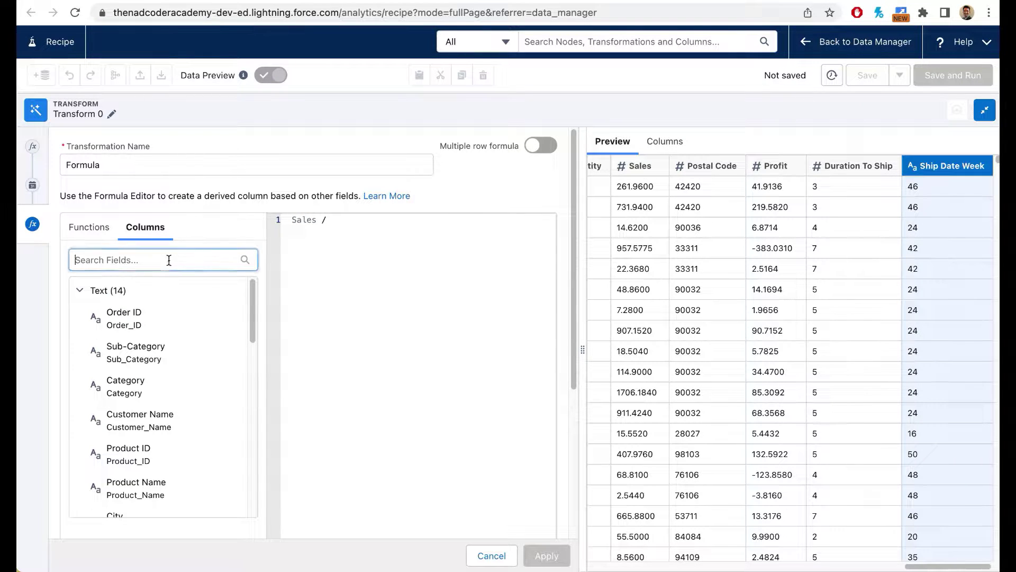
pyautogui.write('Quan')
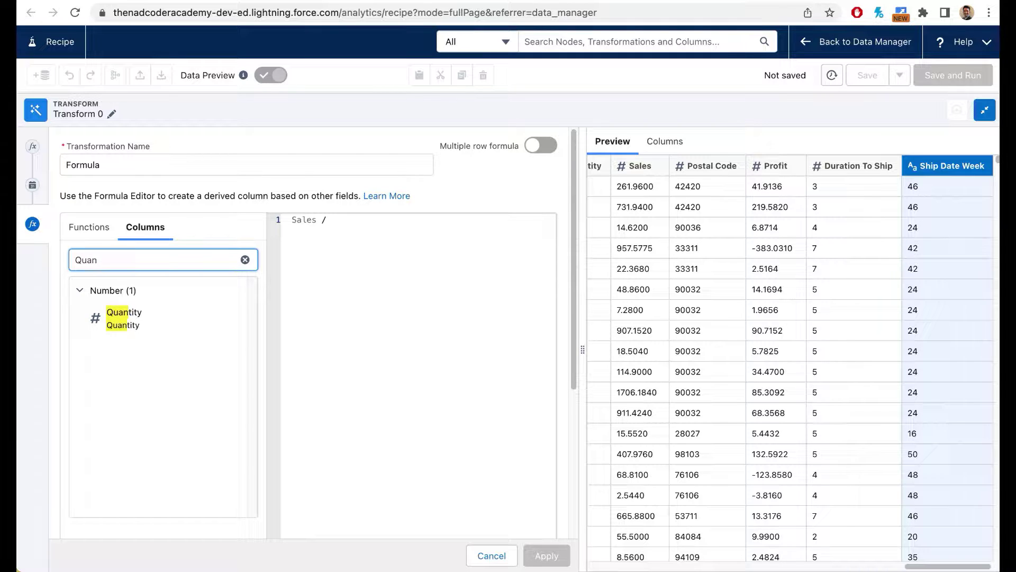
pyautogui.click(234, 318)
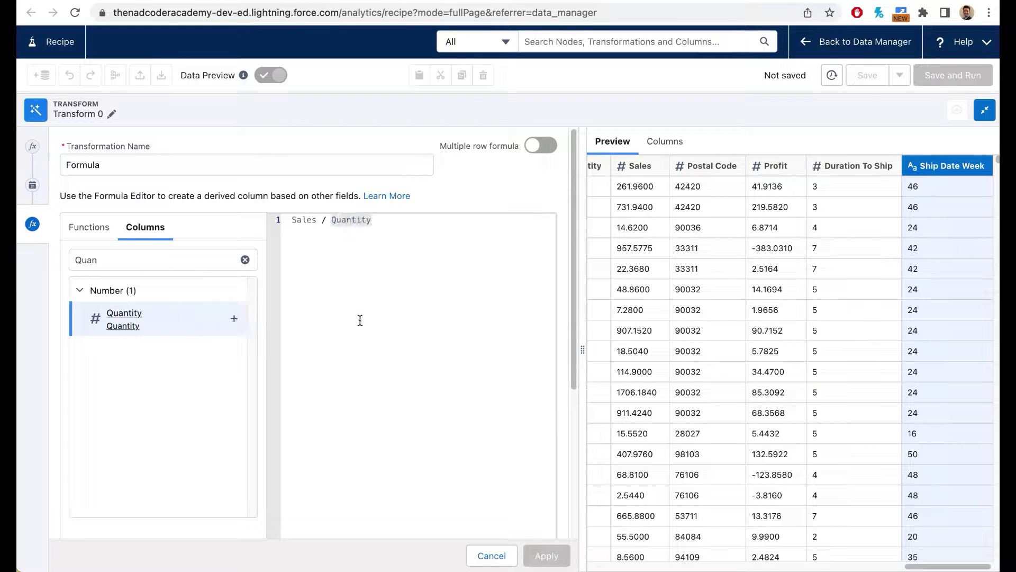
# Step: Set the formula's output type to Number, label the column Unit Price with API name Unit_Price, and apply the transformation
pyautogui.scroll(-5, 575, 328)
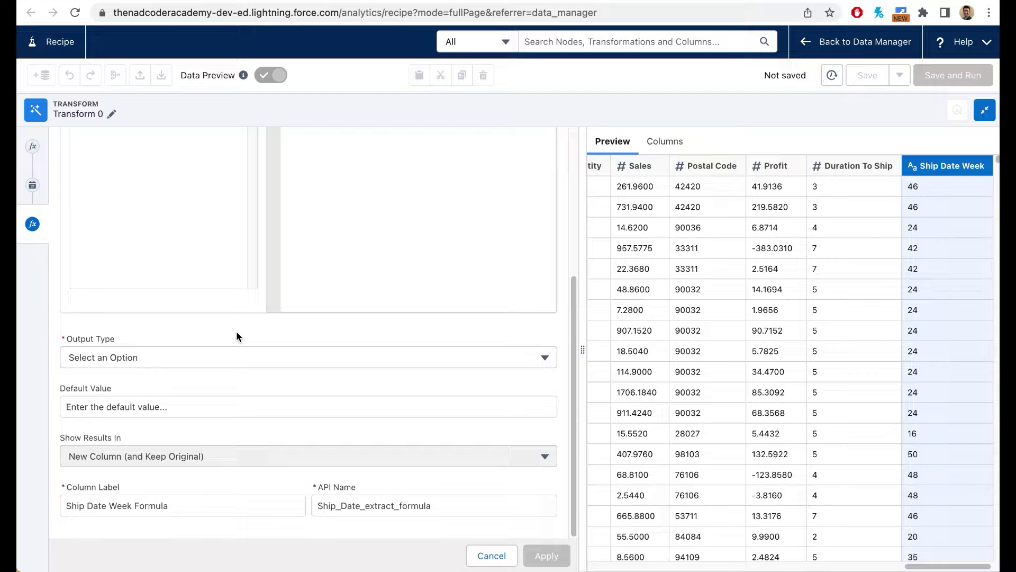
pyautogui.click(227, 356)
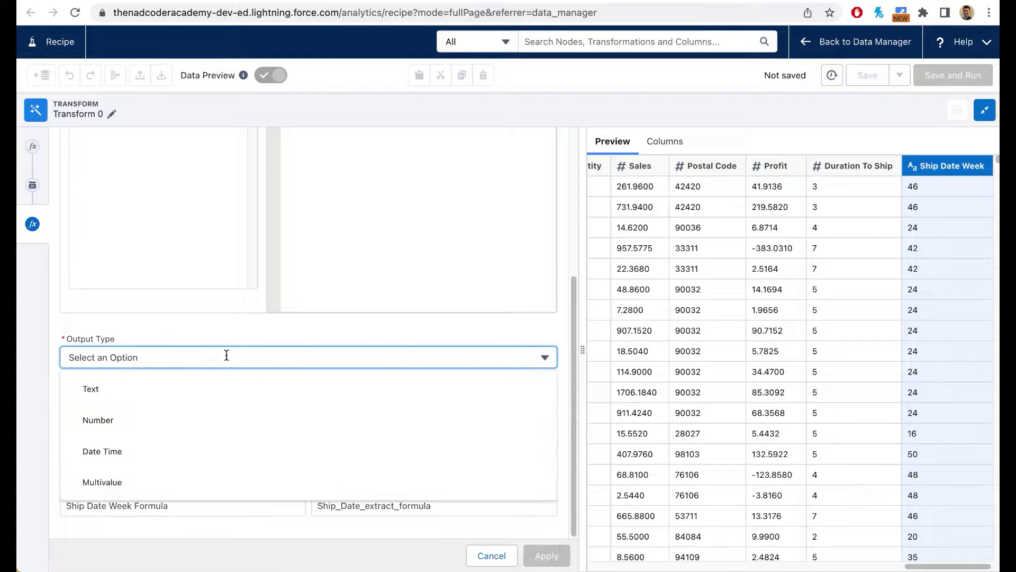
pyautogui.click(130, 418)
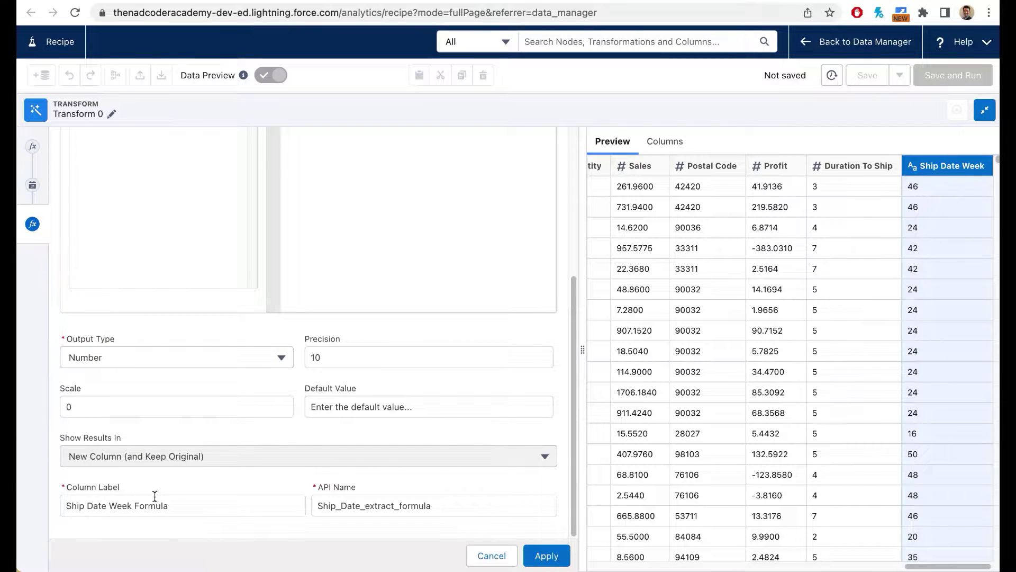
pyautogui.moveTo(175, 504); pyautogui.dragTo(17, 502)
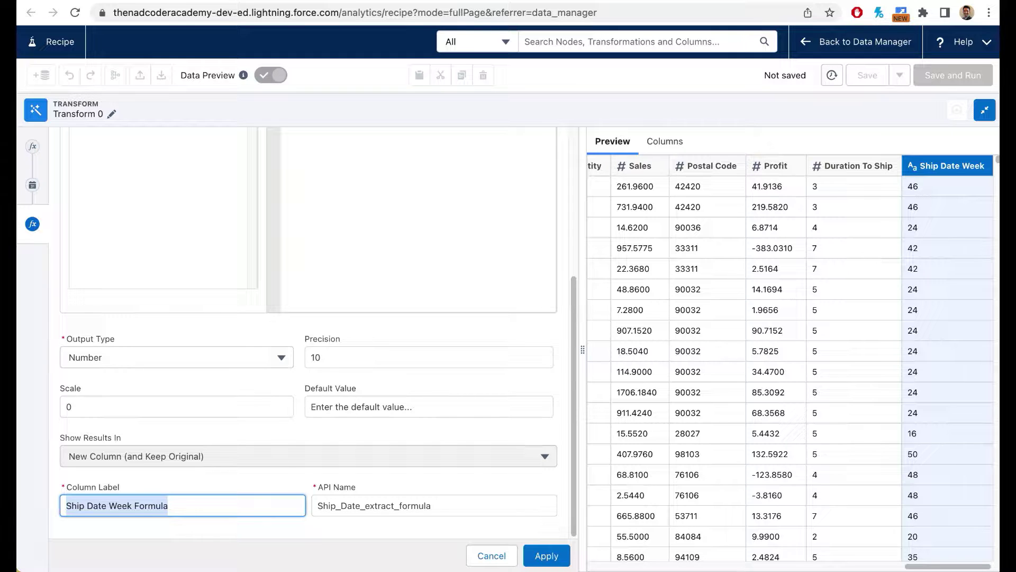
pyautogui.write('Unit')
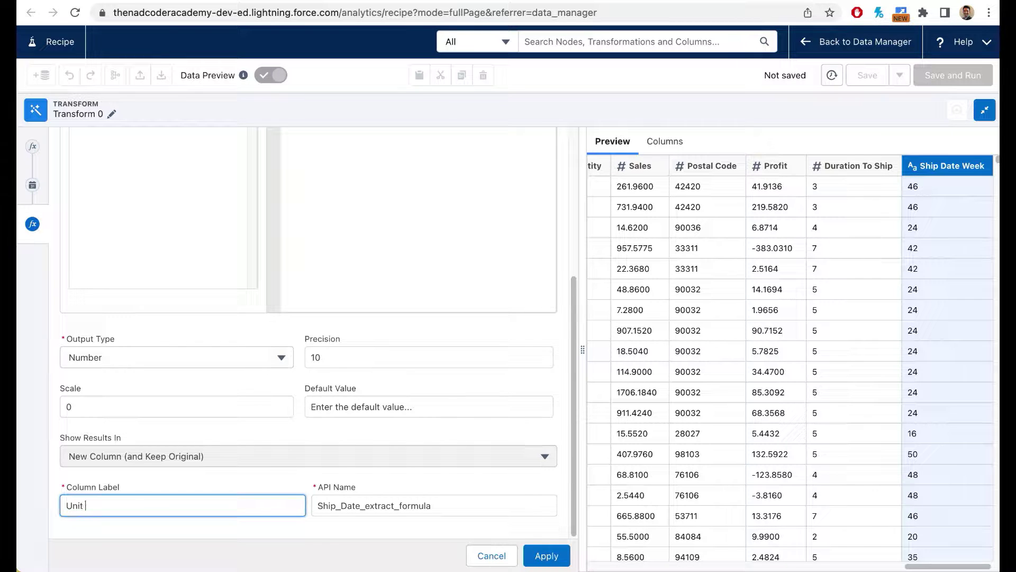
pyautogui.write(' Price')
pyautogui.press('Tab')
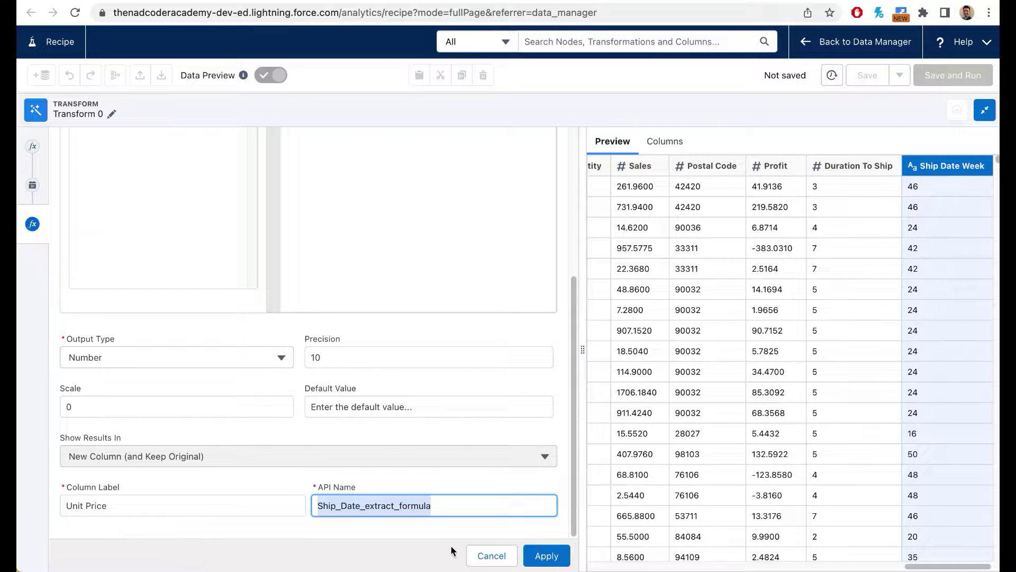
pyautogui.write('Unit_Price')
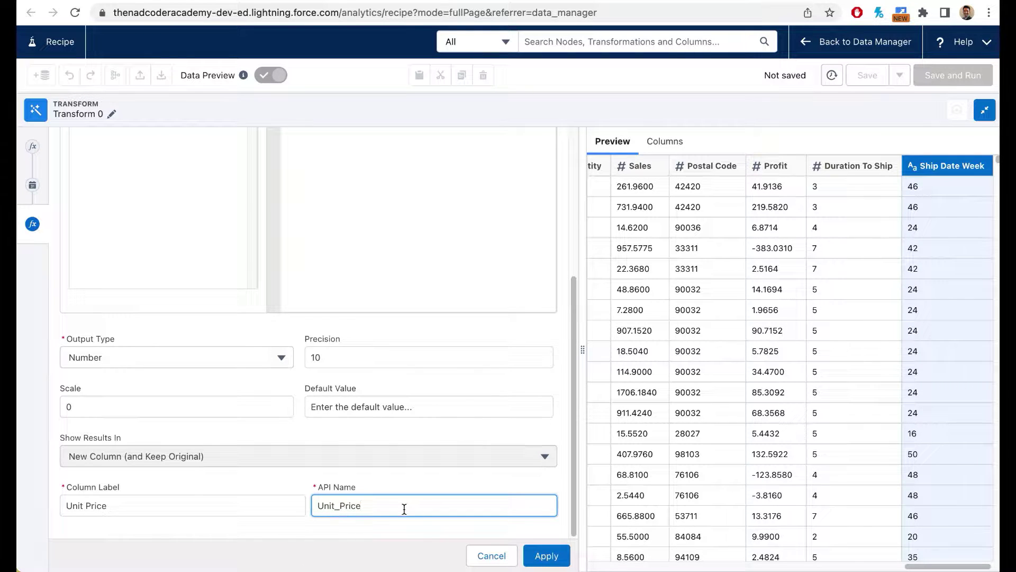
pyautogui.click(547, 553)
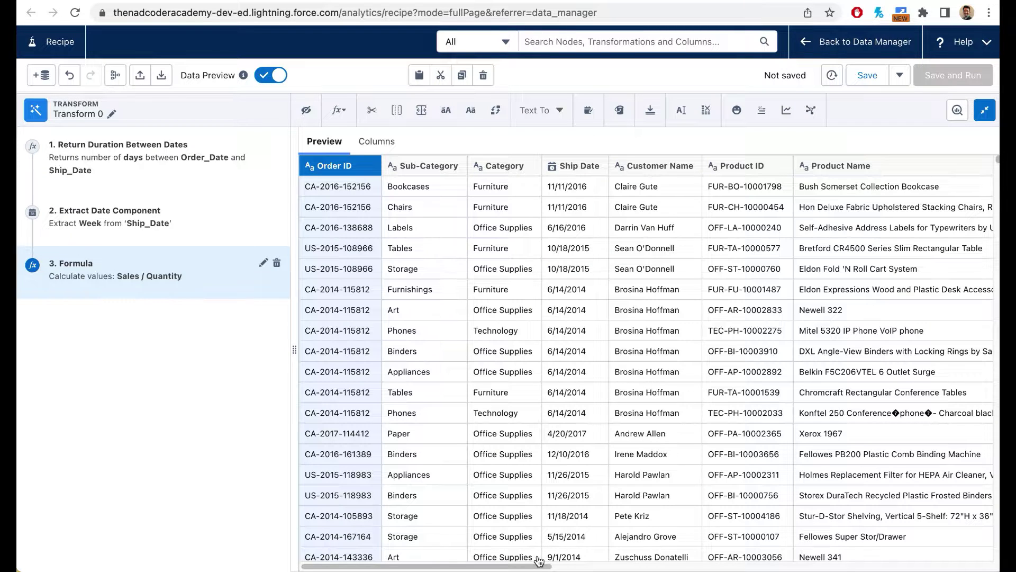
pyautogui.moveTo(535, 566); pyautogui.dragTo(975, 561)
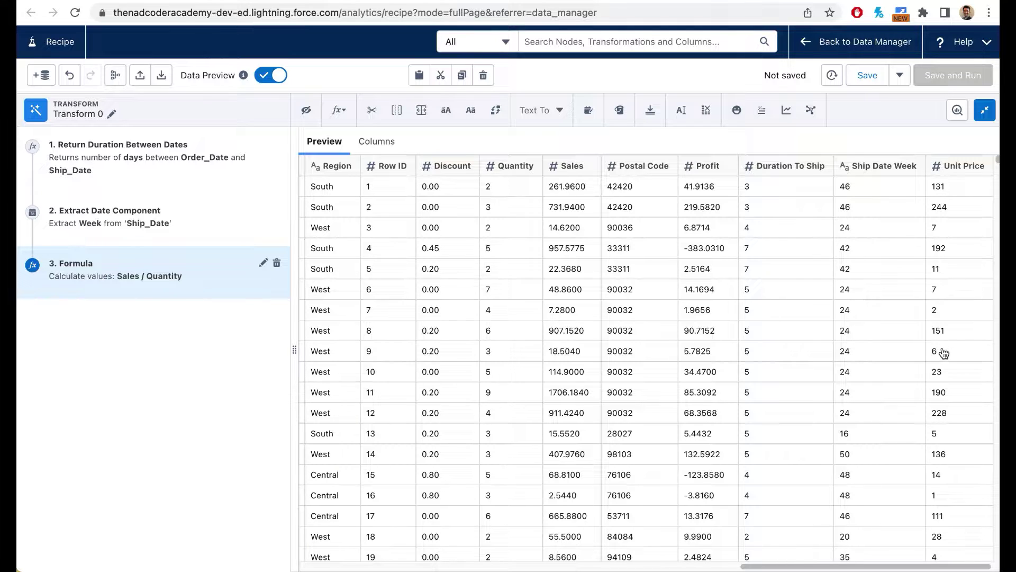
# Step: Split the Order ID column at the dash delimiter, labelling the first result column Order System, and apply the transformation
pyautogui.hscroll(-10, 942, 352)
pyautogui.hscroll(-5, 947, 433)
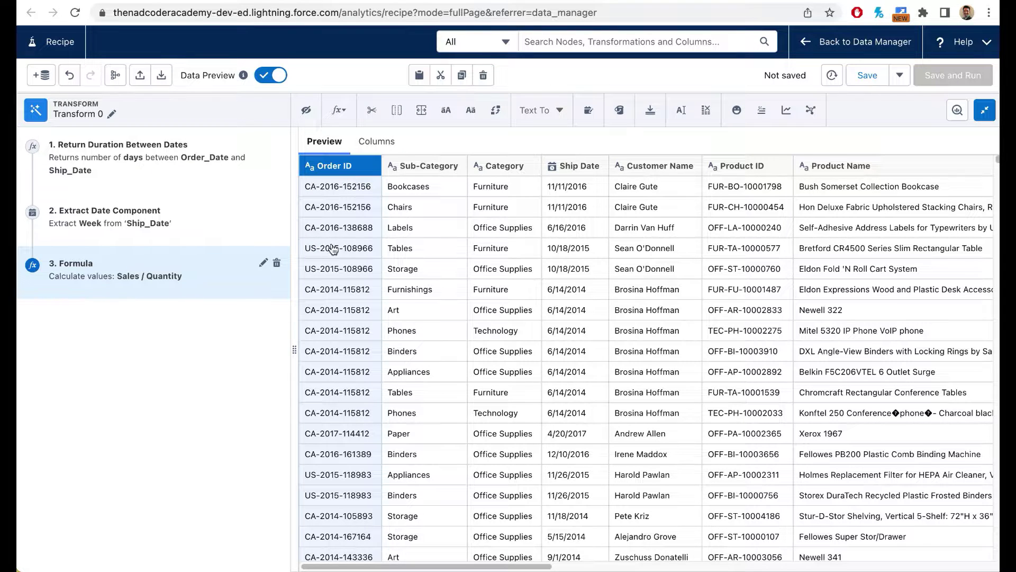
pyautogui.click(422, 110)
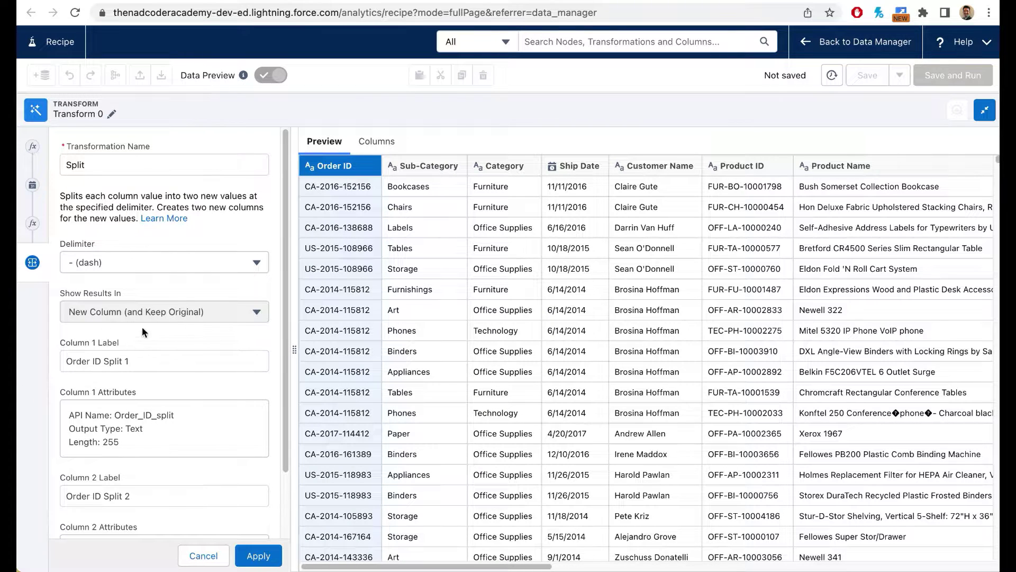
pyautogui.moveTo(141, 357); pyautogui.dragTo(17, 351)
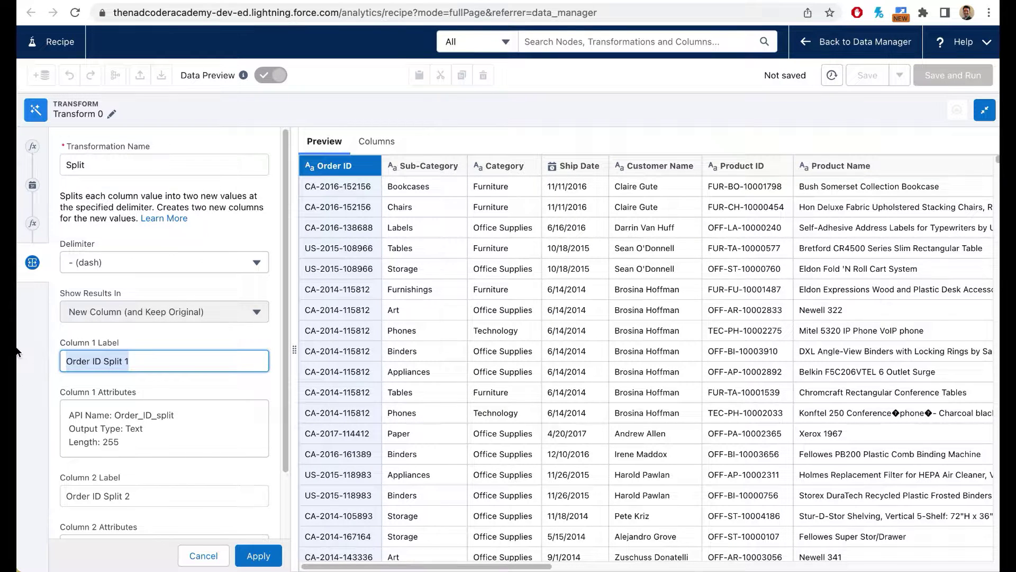
pyautogui.write('Order Syste')
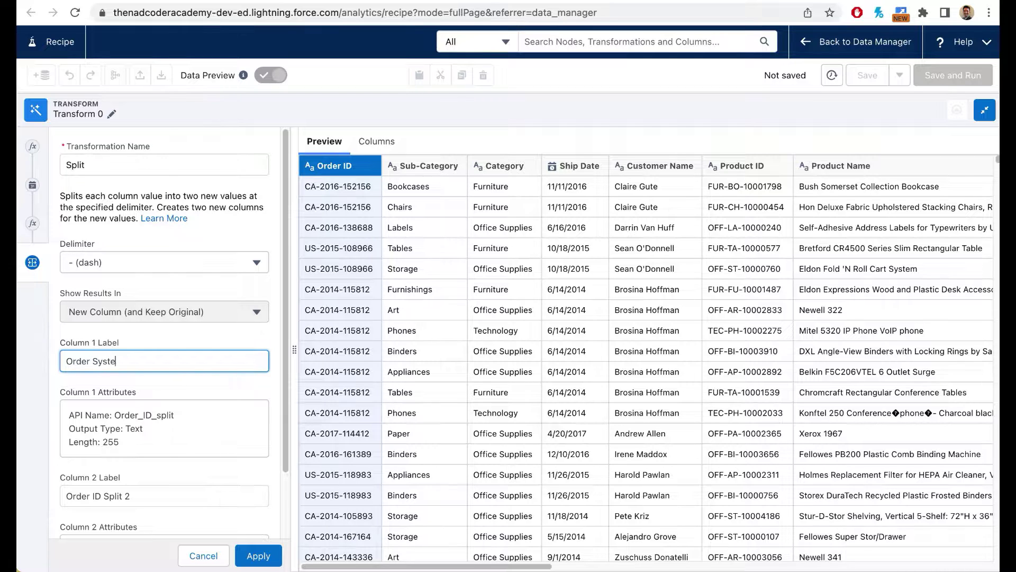
pyautogui.write('m D')
pyautogui.click(270, 556)
# Step: Select the Order System column and examine its profile and frequent values
pyautogui.hscroll(5, 837, 446)
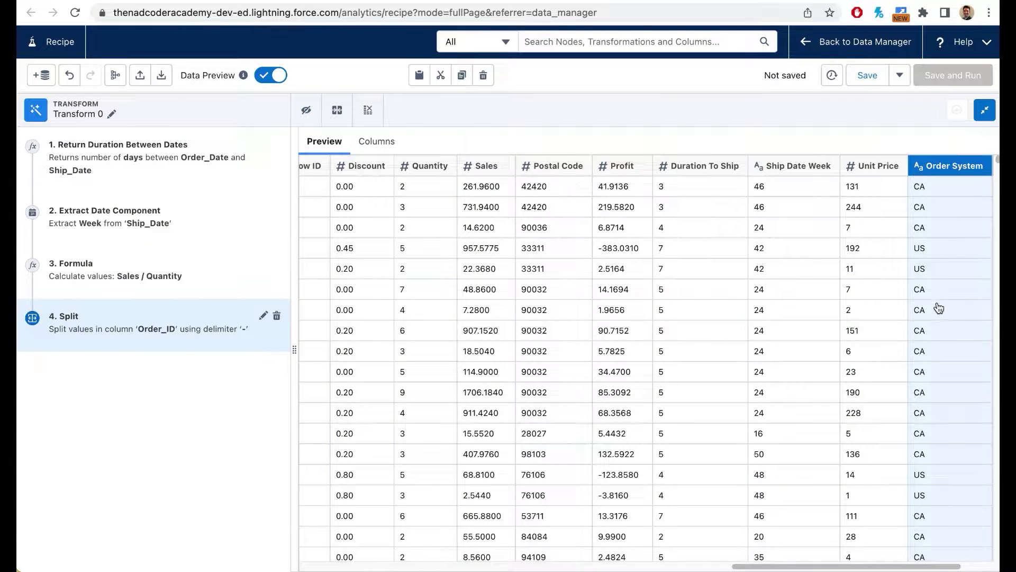
pyautogui.hscroll(3, 928, 567)
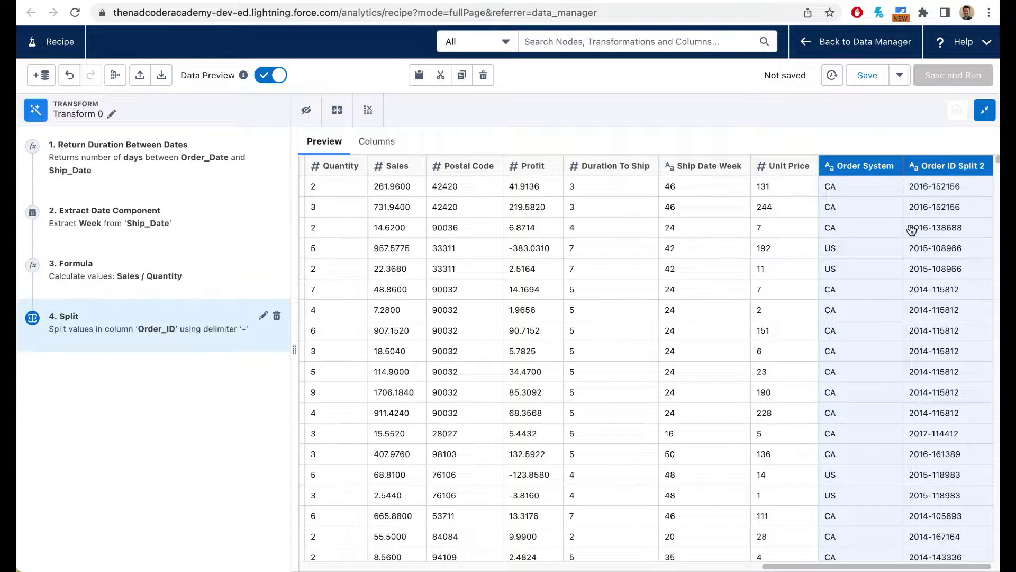
pyautogui.click(856, 167)
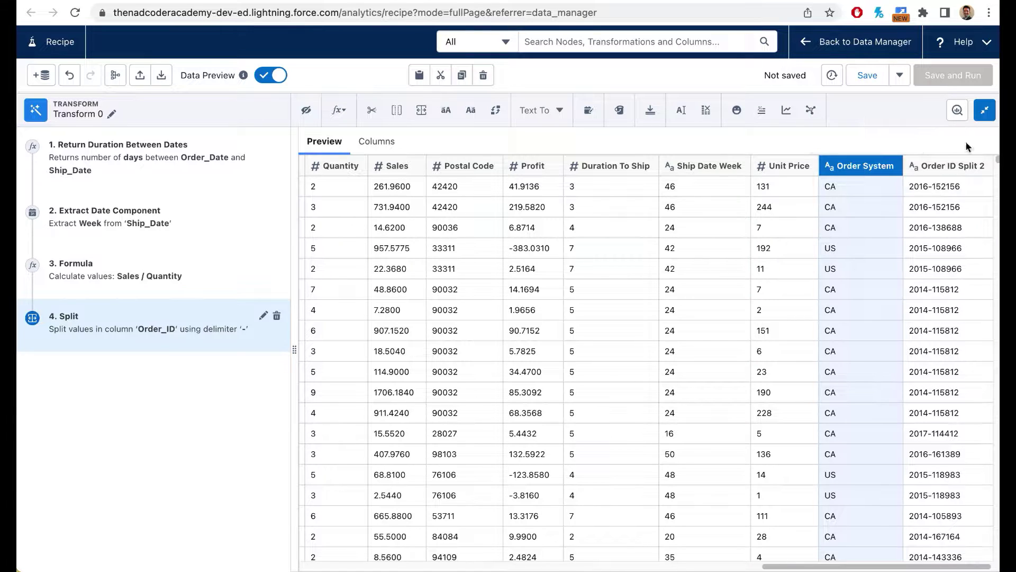
pyautogui.click(956, 110)
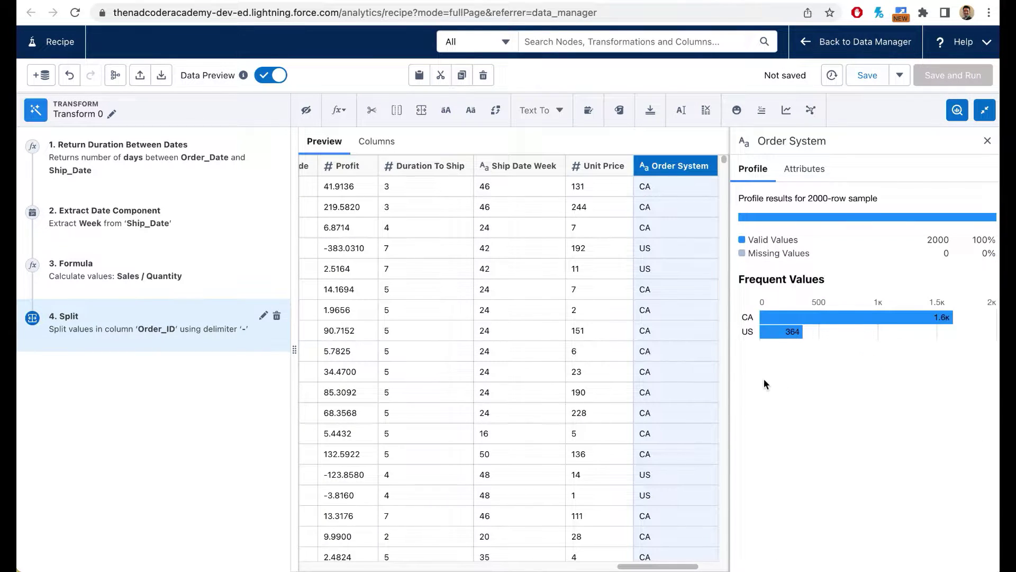
pyautogui.click(986, 145)
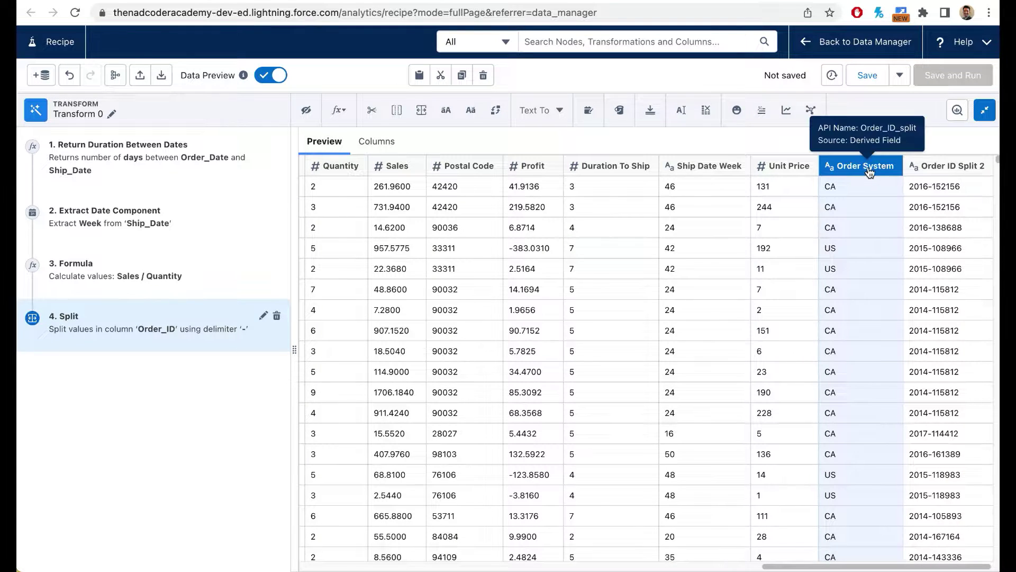
# Step: Start a Bucket transformation on the Order System column and define a bucket labelled Old Legacy Ordering System containing the value CA
pyautogui.click(620, 109)
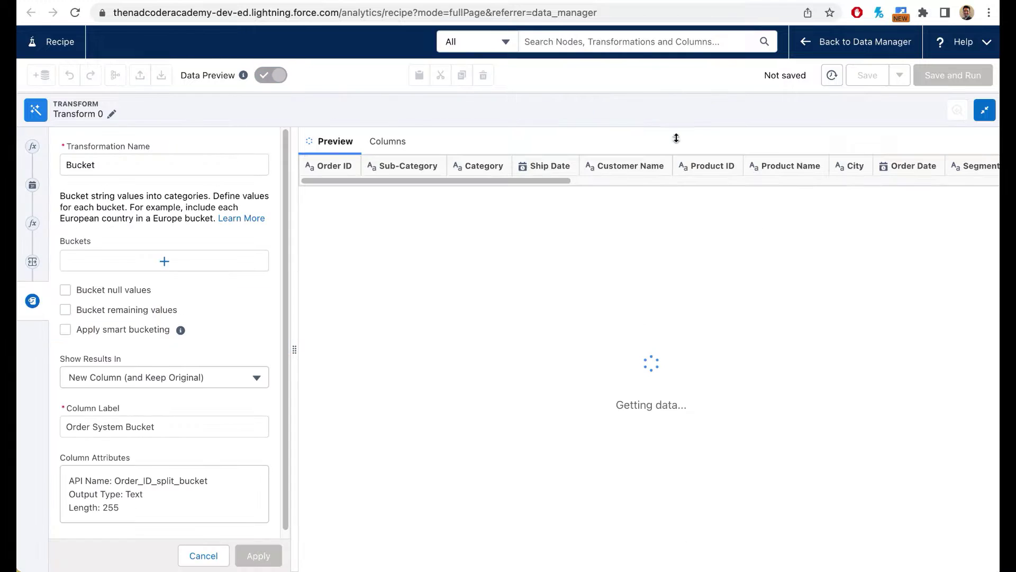
pyautogui.click(165, 266)
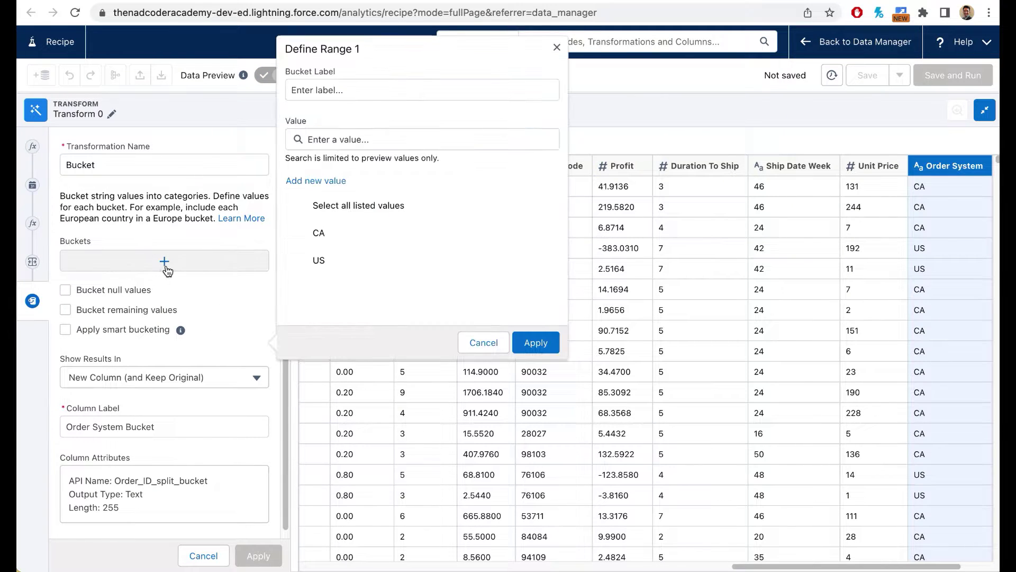
pyautogui.click(319, 233)
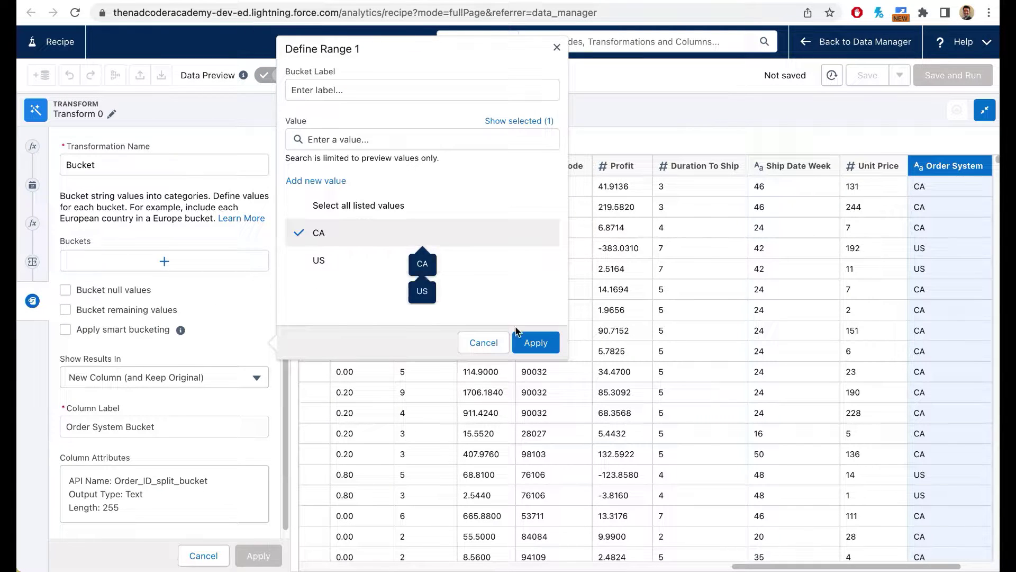
pyautogui.click(526, 341)
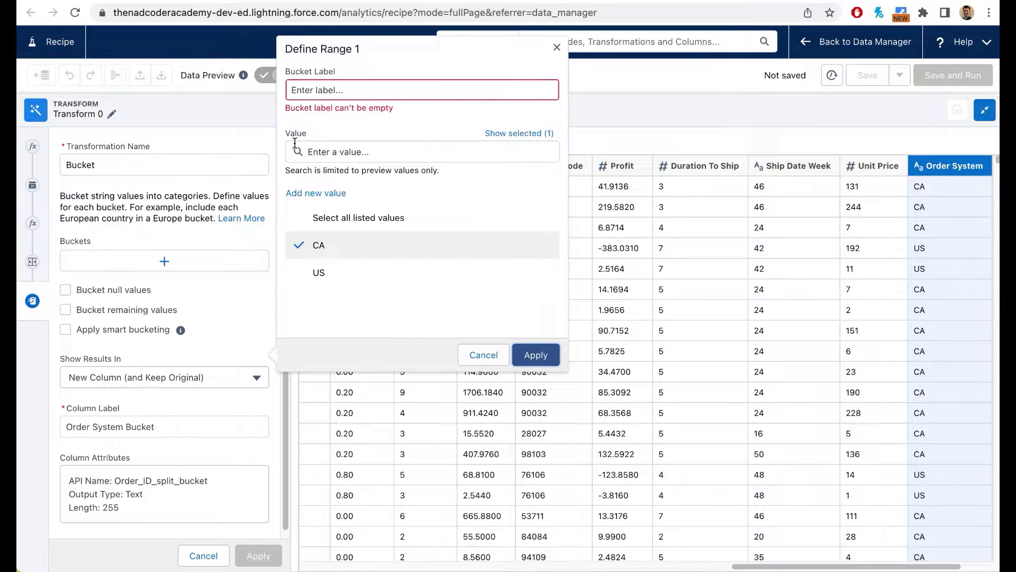
pyautogui.click(349, 90)
pyautogui.write('O')
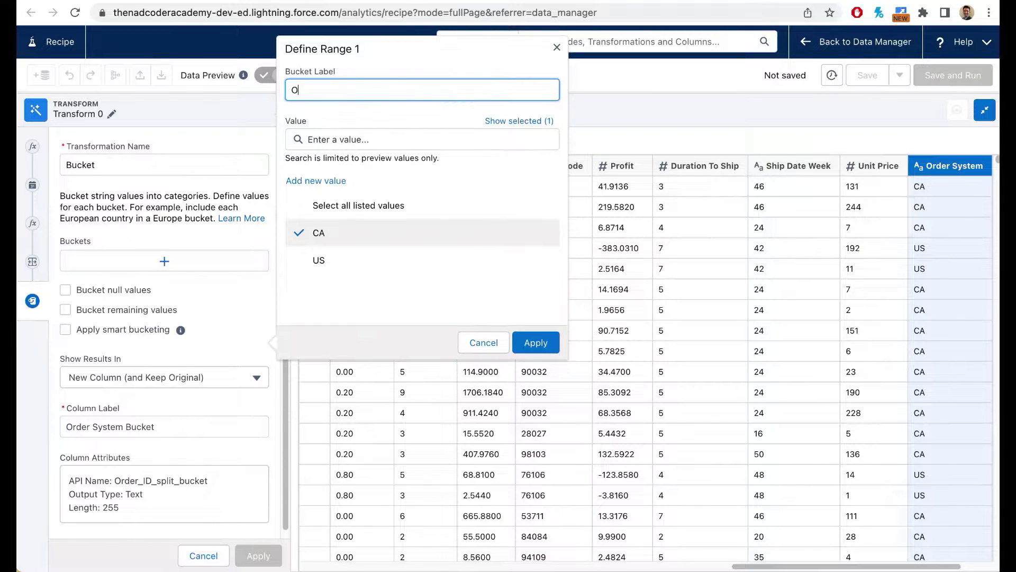
pyautogui.write('ld Legacy Ordering System')
pyautogui.click(535, 343)
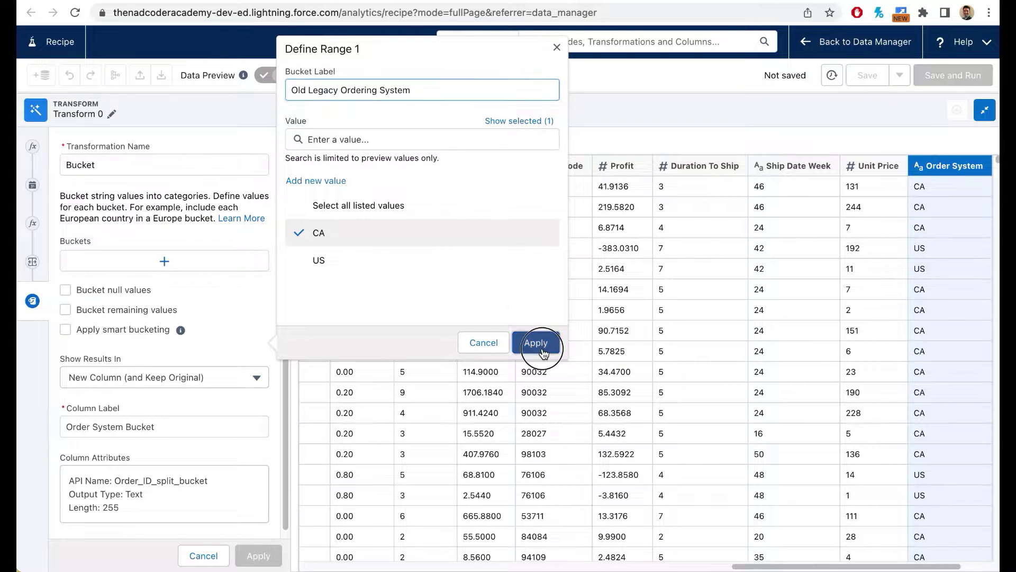
# Step: Define a second bucket labelled New Ordering System containing the value US, and apply the Bucket transformation
pyautogui.click(131, 310)
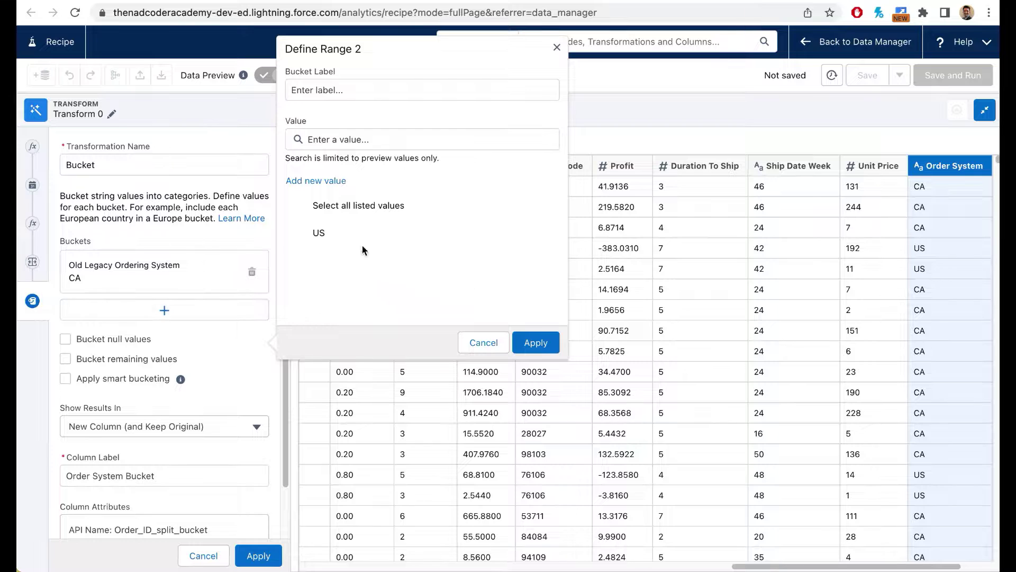
pyautogui.click(328, 236)
pyautogui.click(355, 86)
pyautogui.write('N')
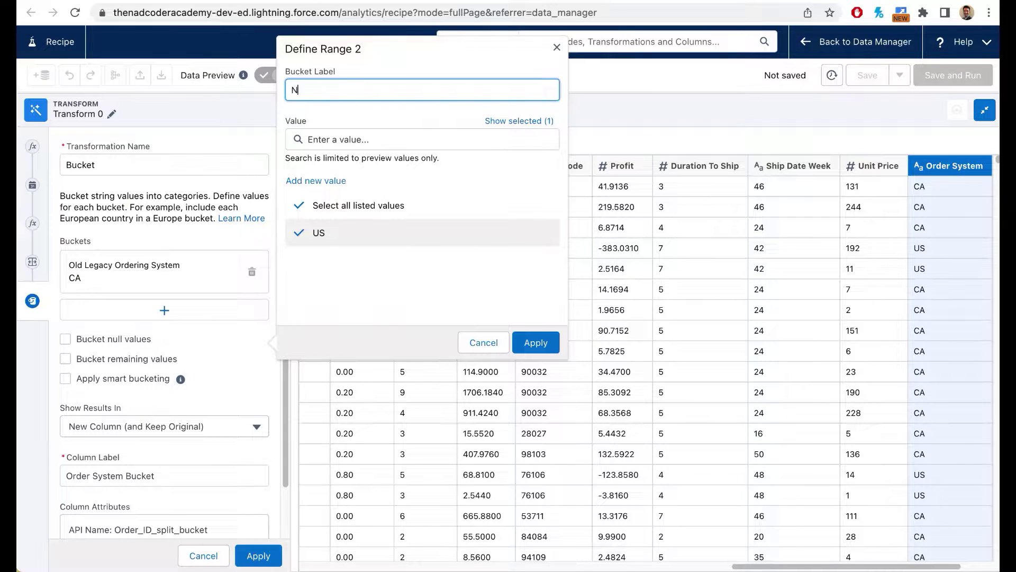
pyautogui.write('ew Ordering System')
pyautogui.click(534, 343)
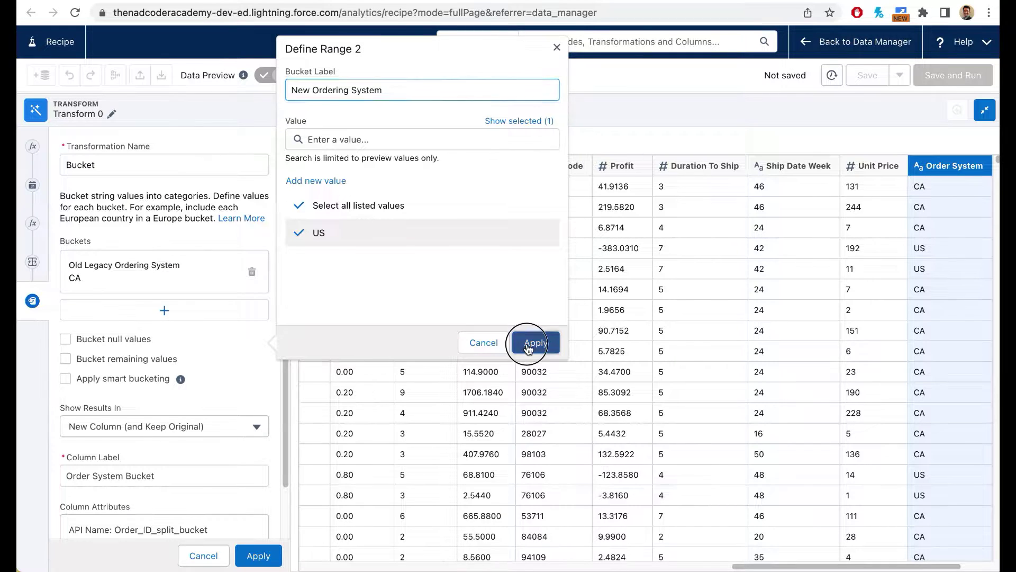
pyautogui.scroll(-2, 157, 471)
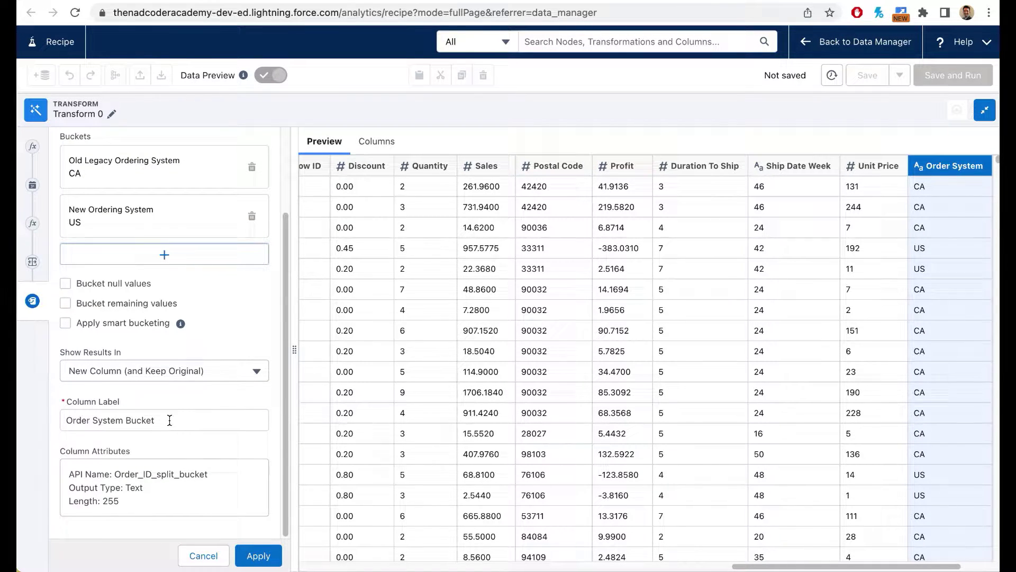
pyautogui.click(262, 555)
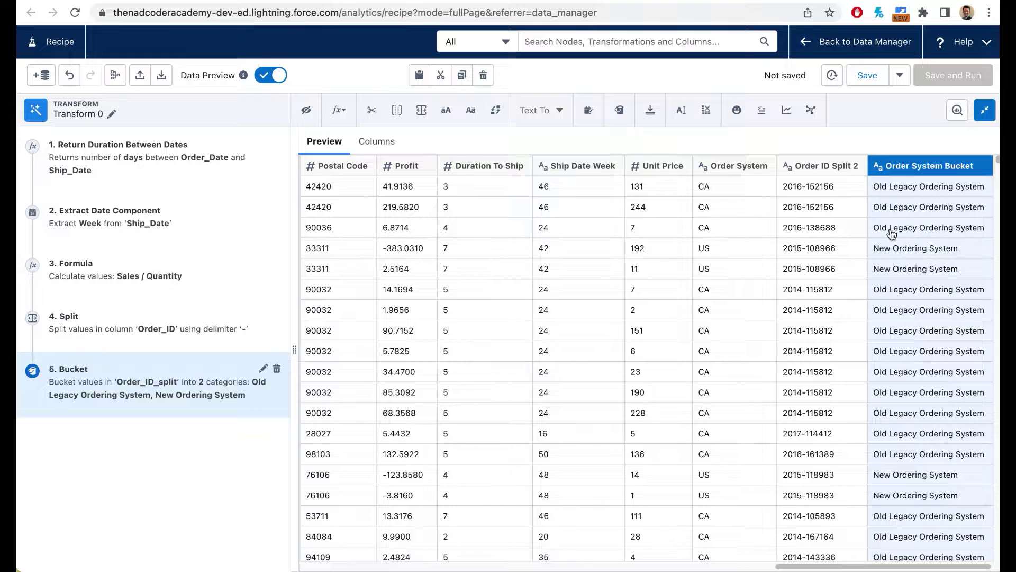
# Step: Drop the Order ID Split 2 column from the recipe and apply the transformation
pyautogui.scroll(-1, 902, 209)
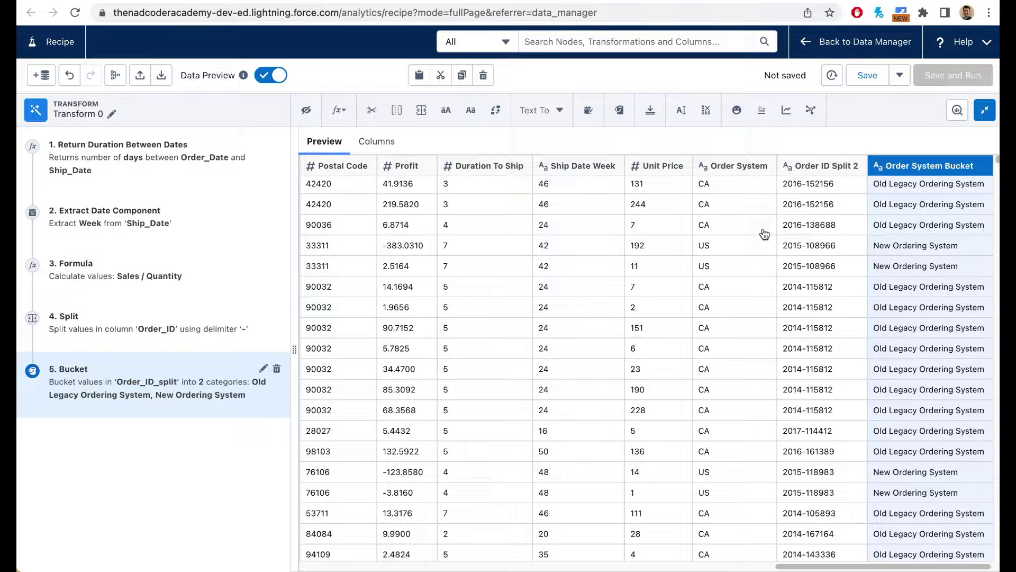
pyautogui.click(731, 169)
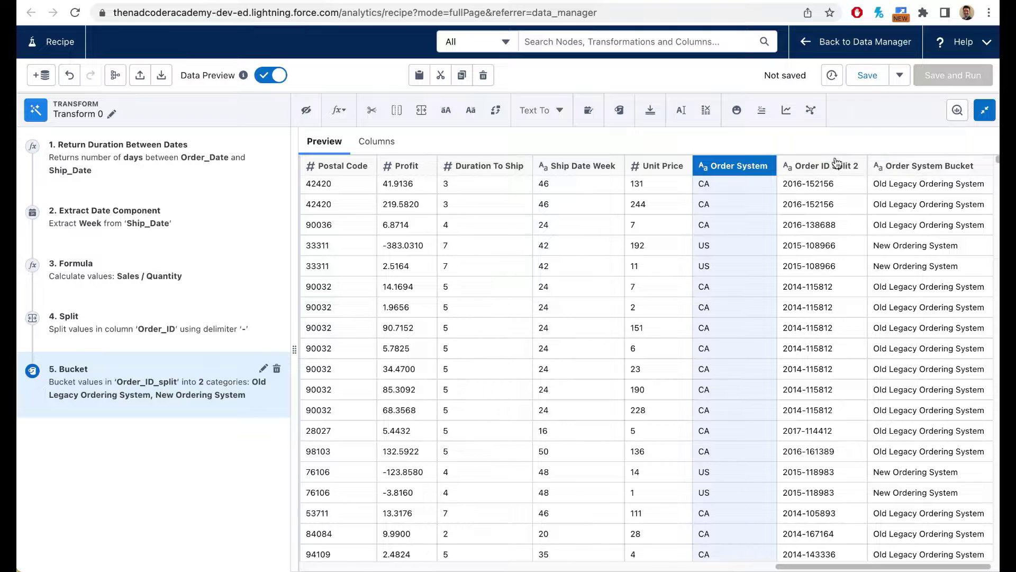
pyautogui.click(854, 258)
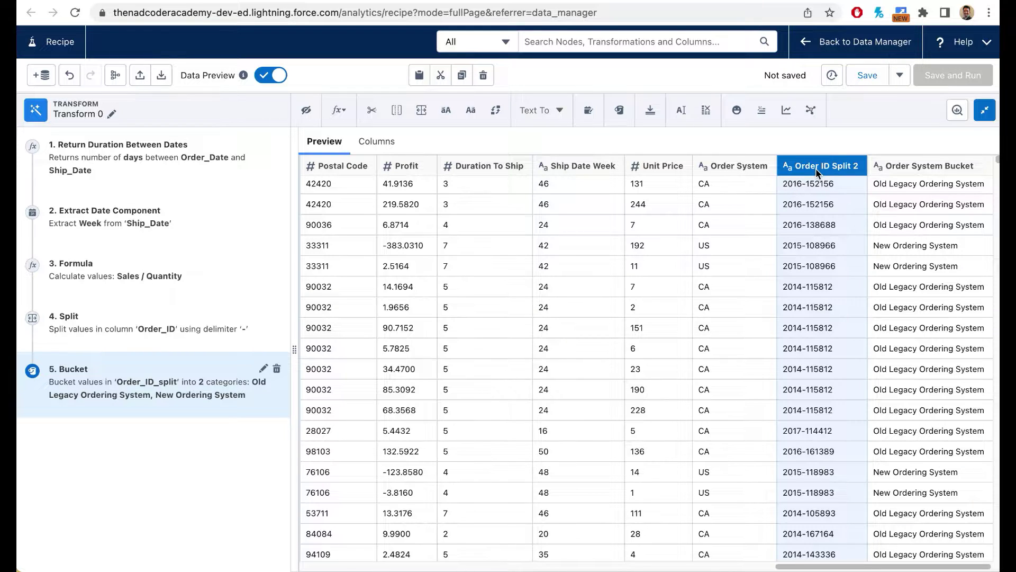
pyautogui.click(707, 112)
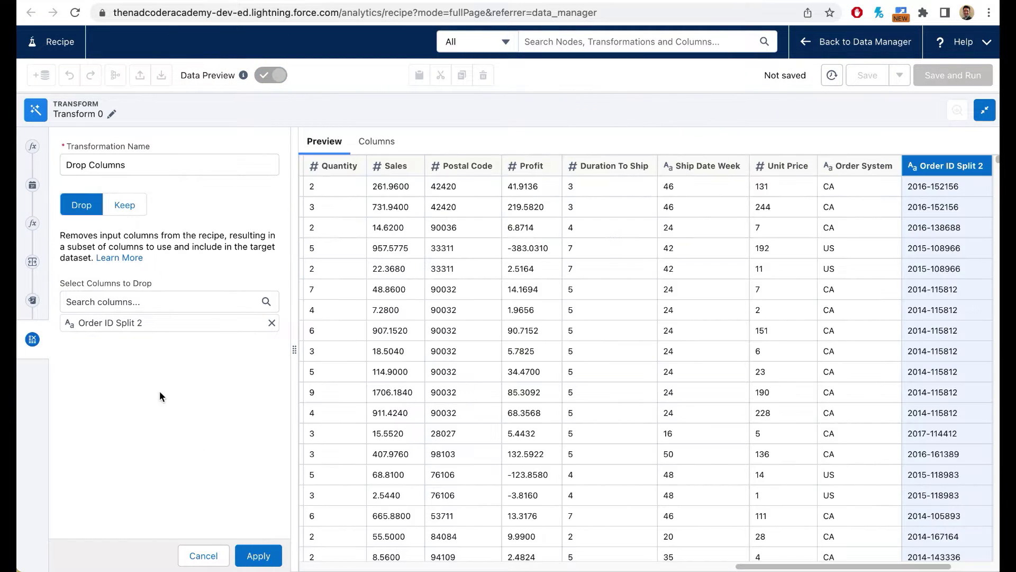
pyautogui.click(258, 555)
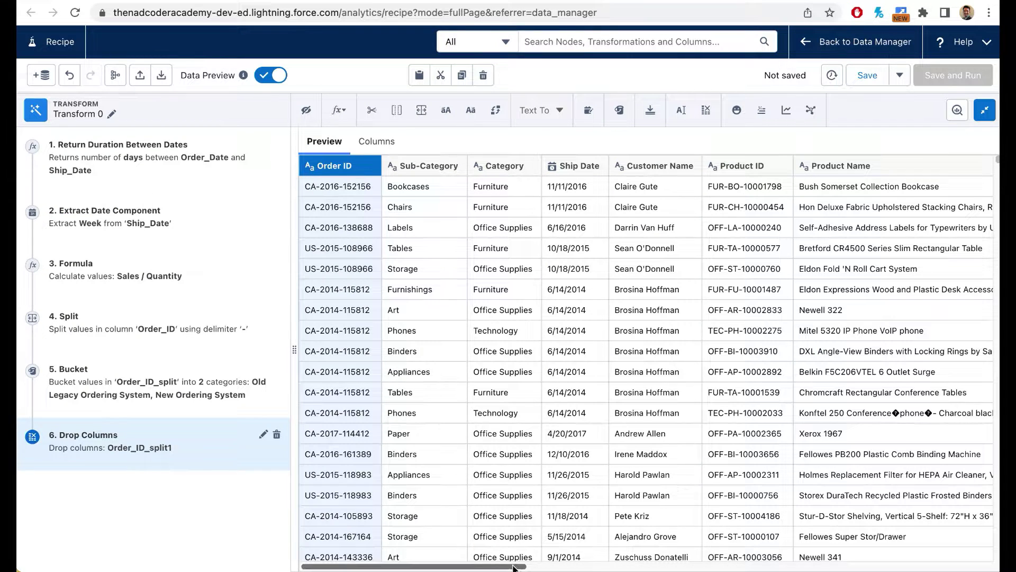
# Step: Edit the Drop Columns transformation to also drop the Order System column, and apply the change
pyautogui.moveTo(516, 567); pyautogui.dragTo(980, 563)
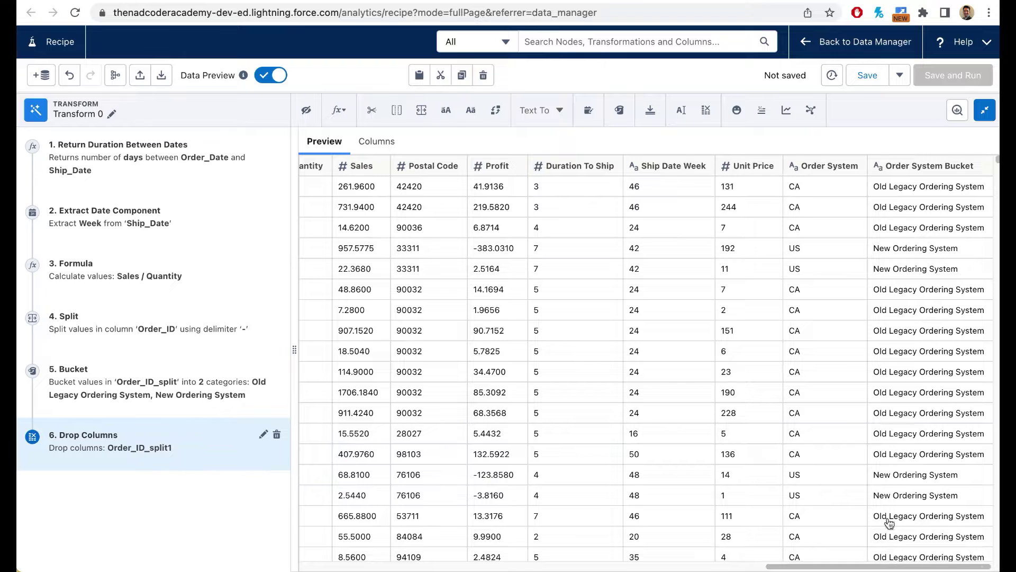
pyautogui.hscroll(-15, 829, 310)
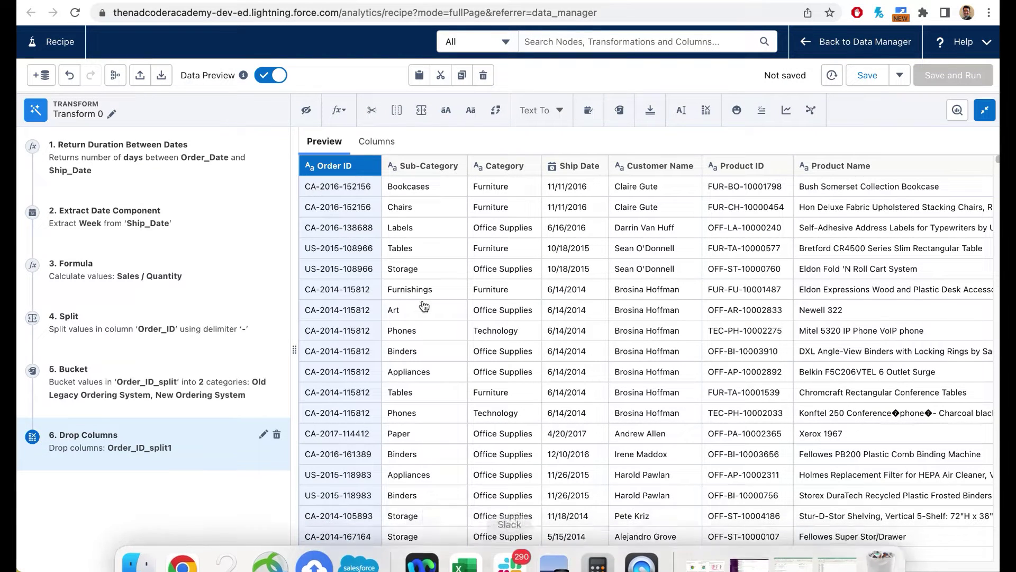
pyautogui.moveTo(365, 565); pyautogui.dragTo(869, 554)
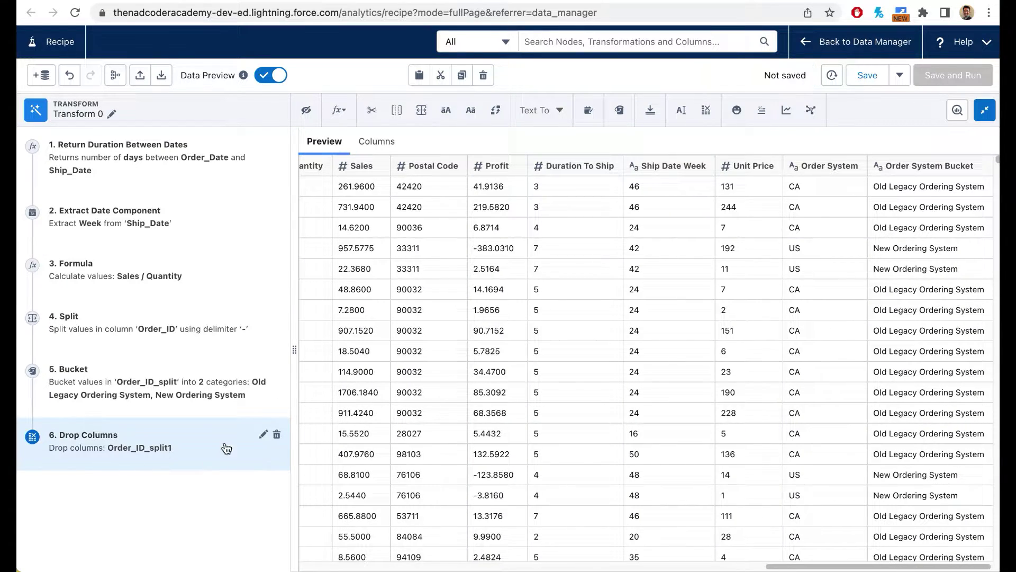
pyautogui.click(264, 437)
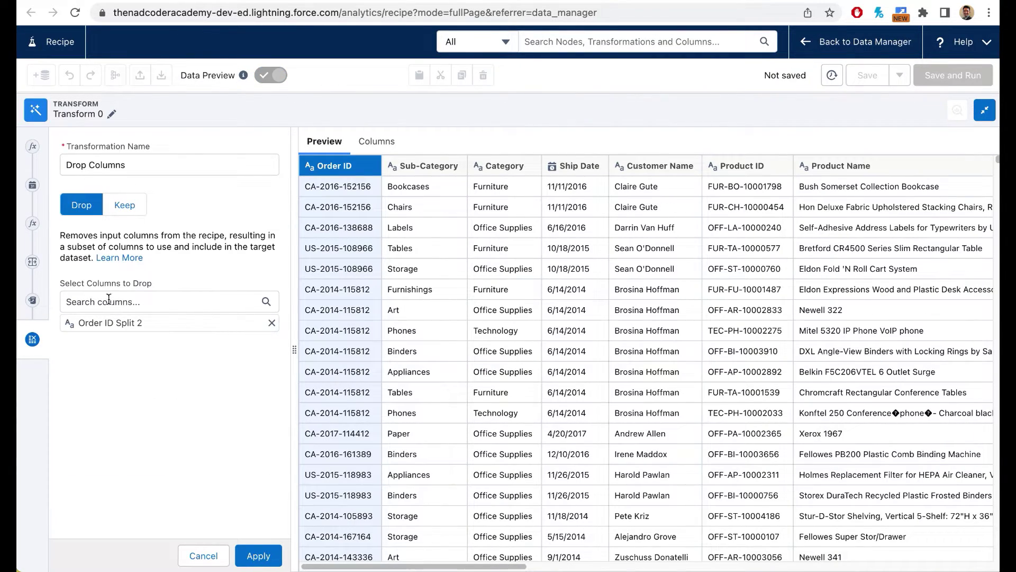
pyautogui.click(108, 301)
pyautogui.write('Orders')
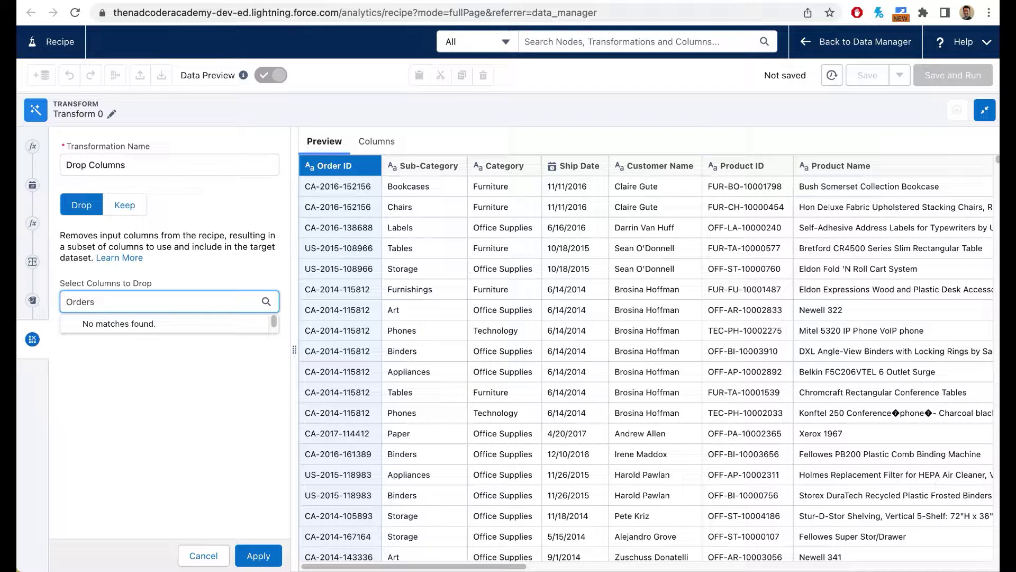
pyautogui.press('BackSpace')
pyautogui.write('sy')
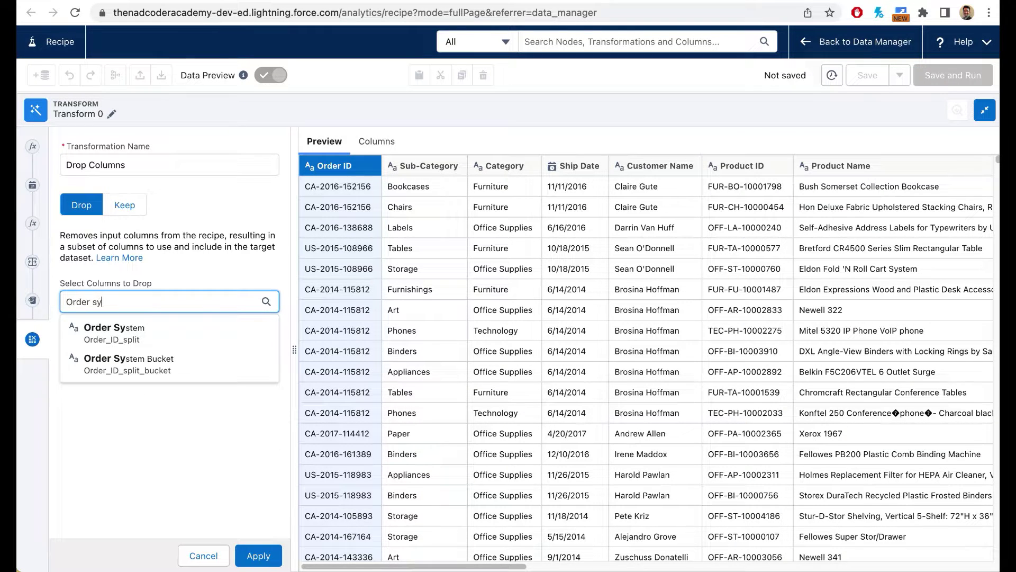
pyautogui.click(118, 342)
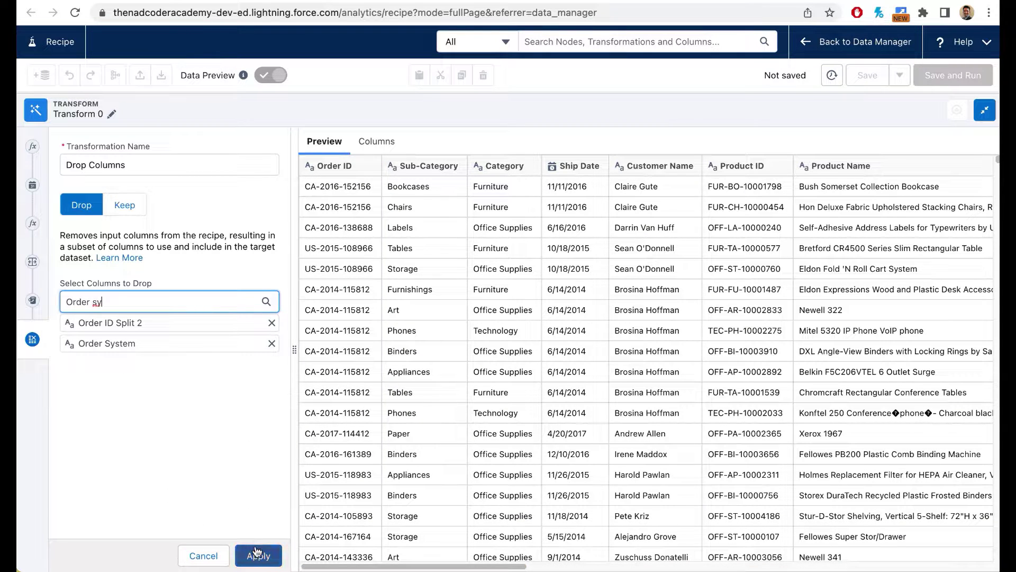
pyautogui.click(256, 552)
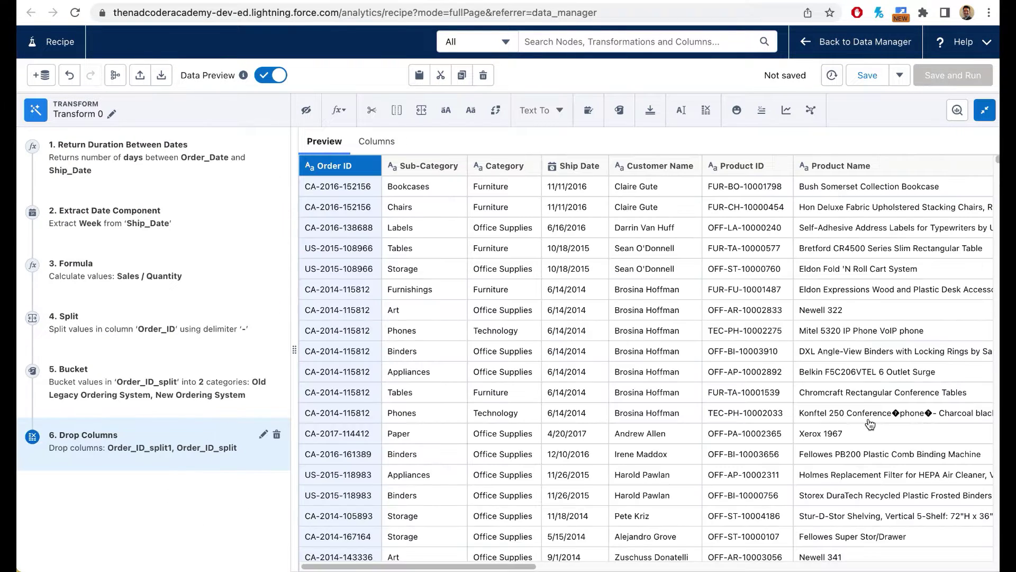
# Step: Close the Transform 0 node and save the recipe under the name SuperStore - Final Dataset
pyautogui.click(873, 566)
pyautogui.click(873, 566)
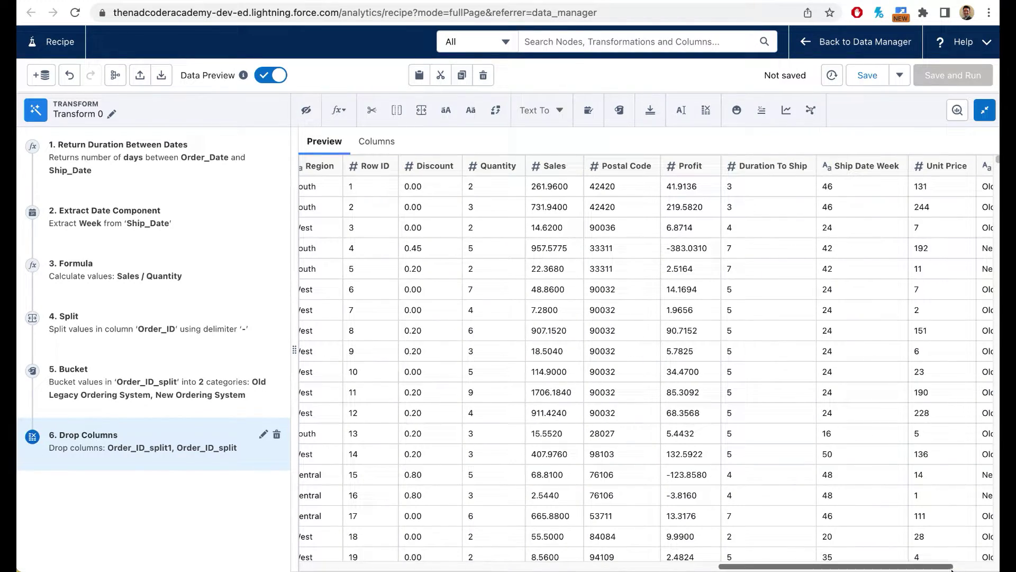
pyautogui.click(967, 565)
pyautogui.moveTo(967, 566); pyautogui.dragTo(439, 569)
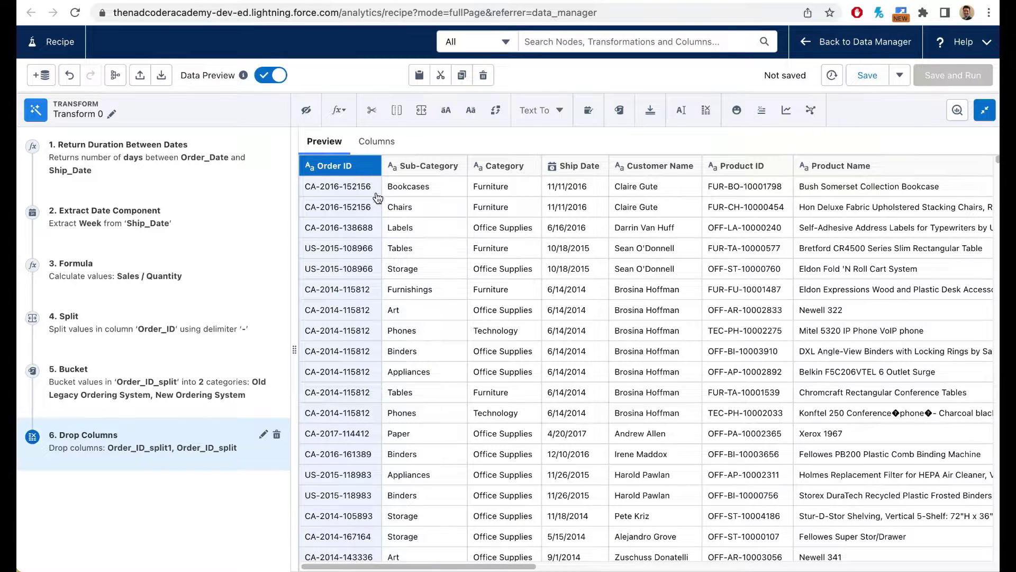
pyautogui.moveTo(418, 566); pyautogui.dragTo(995, 563)
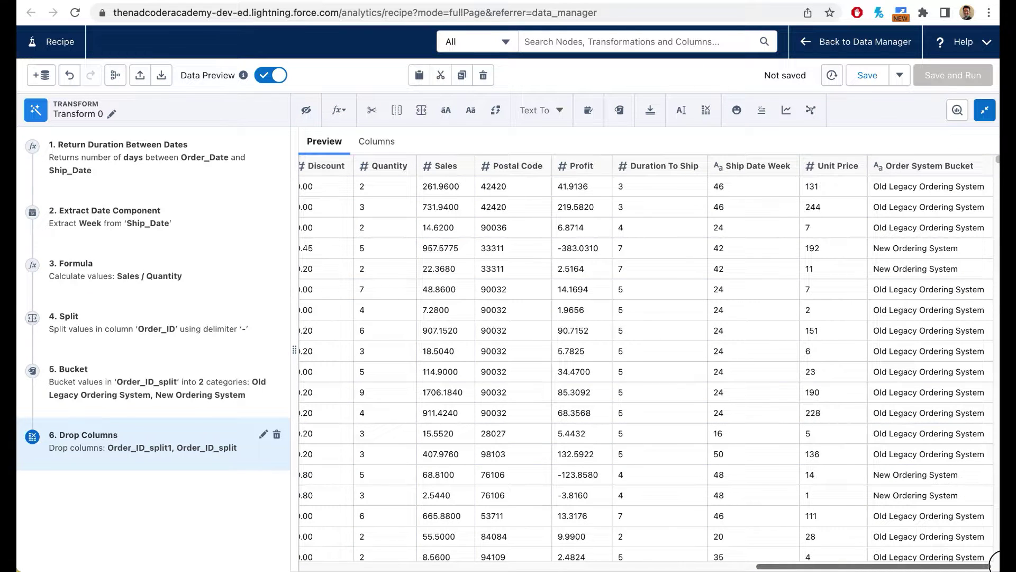
pyautogui.press('Escape')
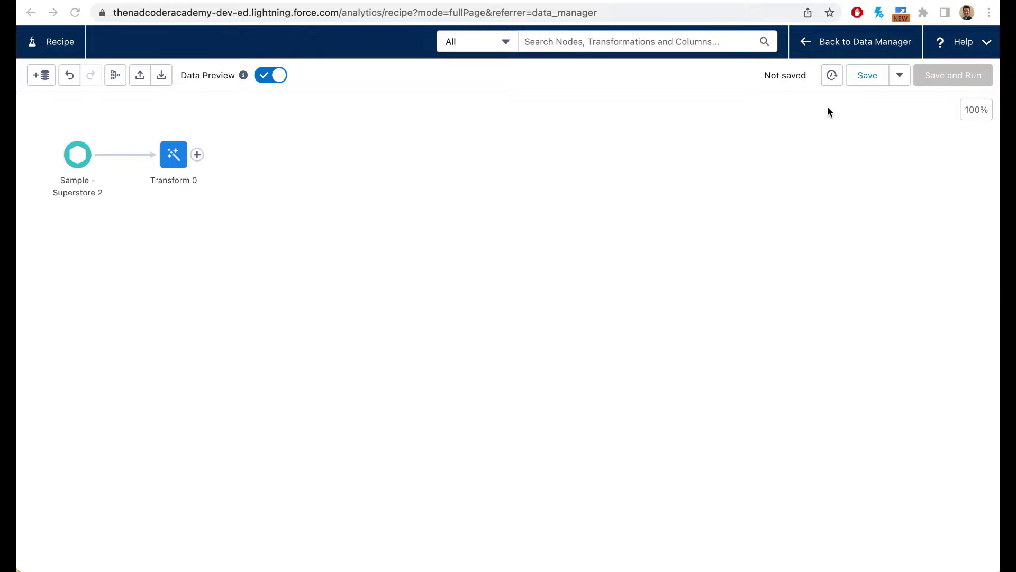
pyautogui.click(862, 76)
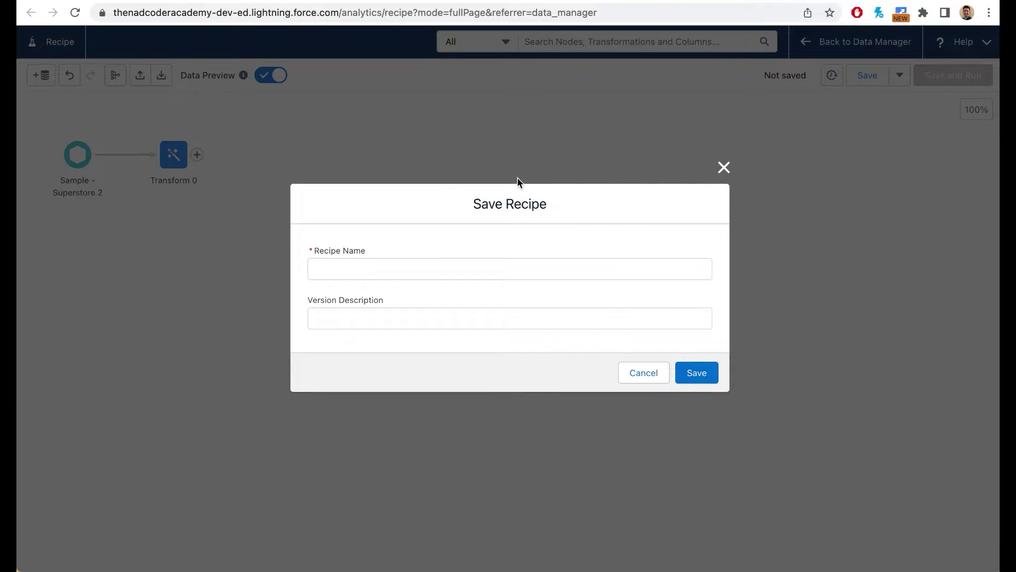
pyautogui.click(412, 273)
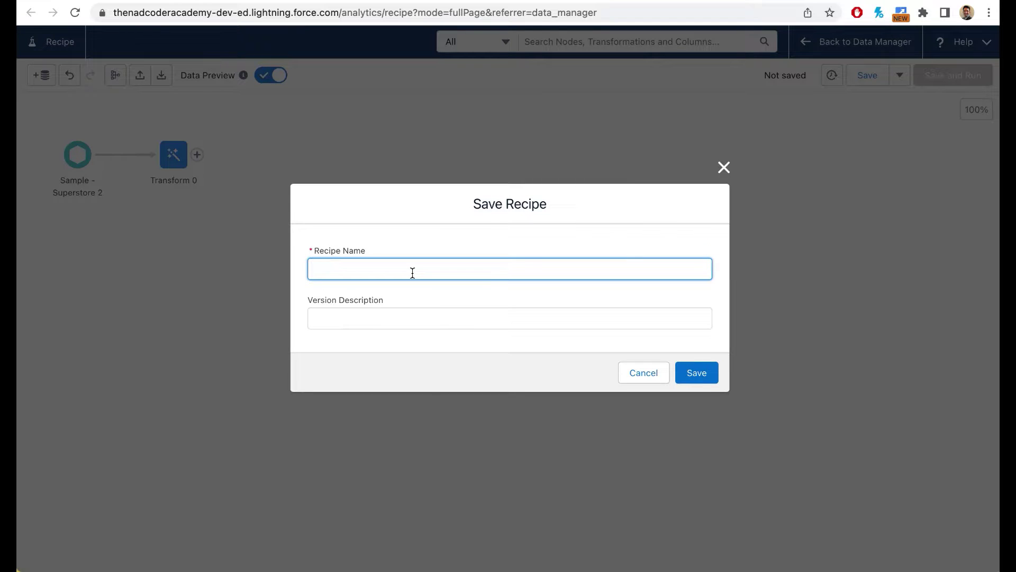
pyautogui.write('SuperStore - Final Dataset')
pyautogui.click(699, 376)
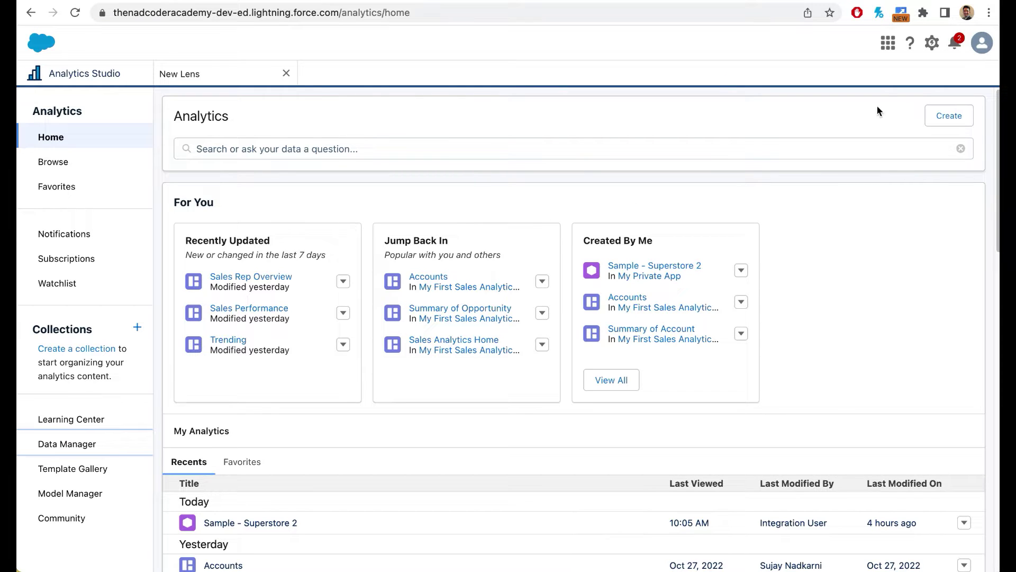
# Step: Create a dataset named Sales Manager in My Private App by uploading the file Sales Manager.csv with its detected field attributes
pyautogui.click(950, 115)
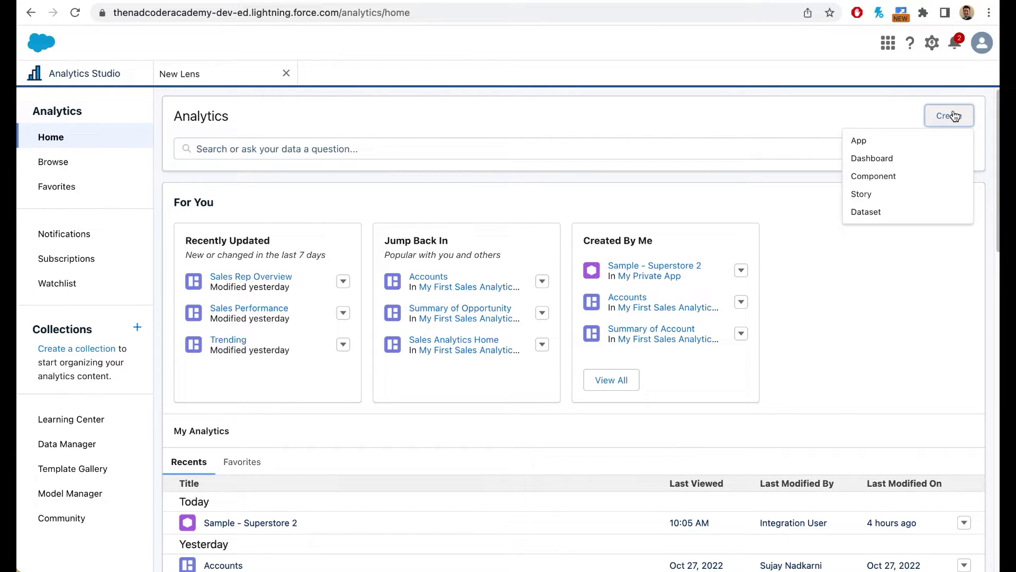
pyautogui.click(868, 212)
pyautogui.click(526, 219)
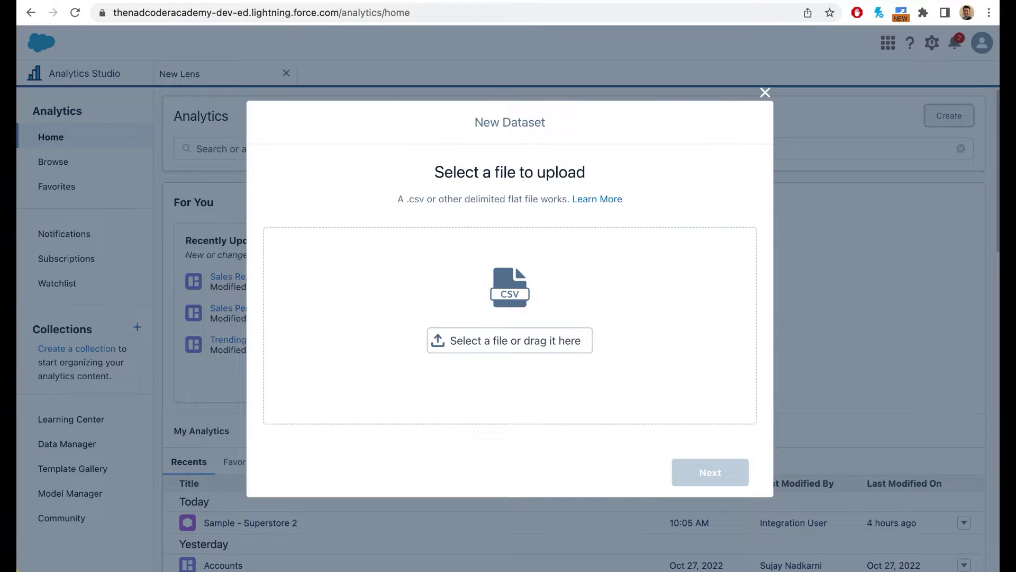
pyautogui.moveTo(573, 239); pyautogui.dragTo(466, 299)
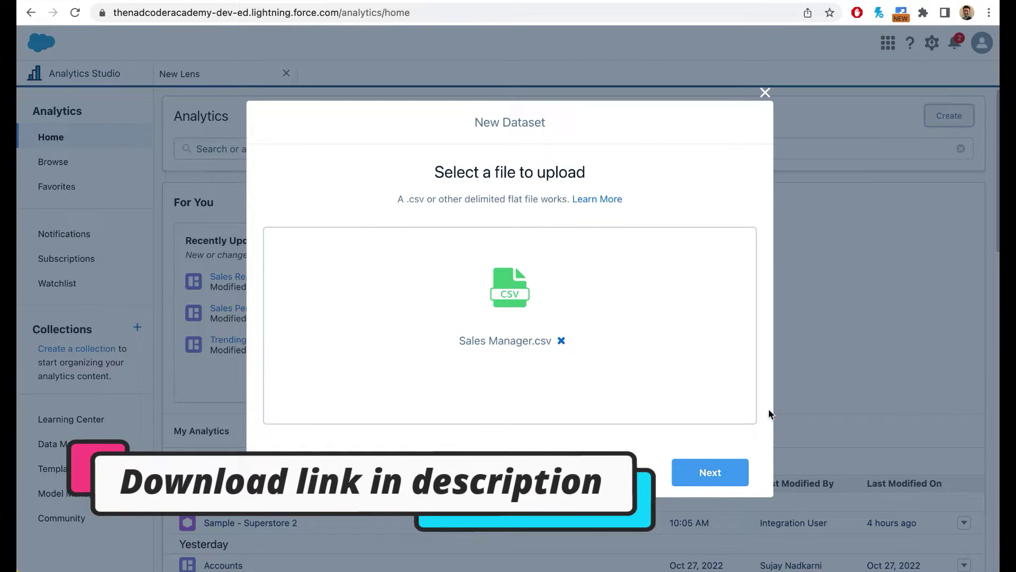
pyautogui.click(711, 472)
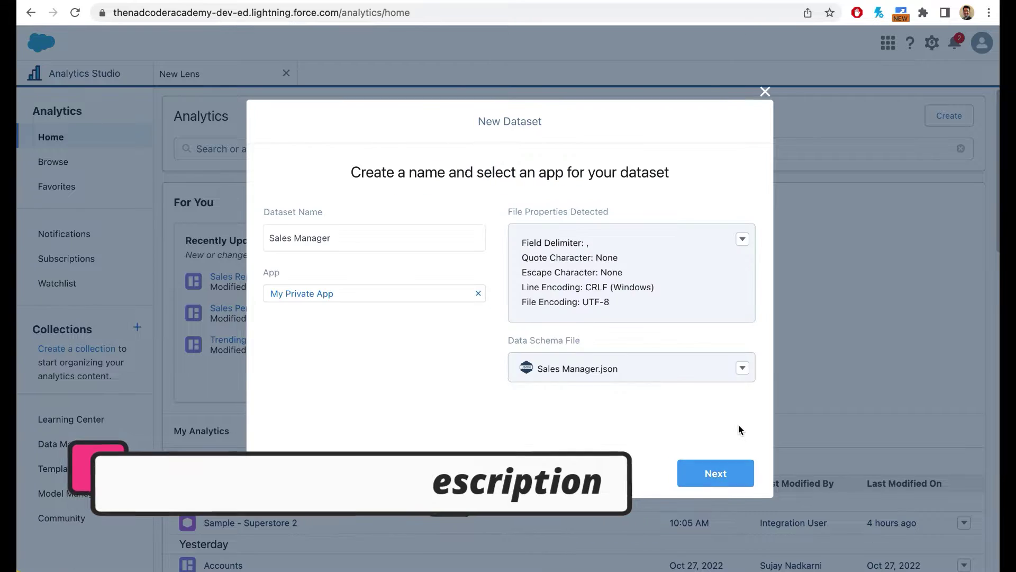
pyautogui.click(721, 477)
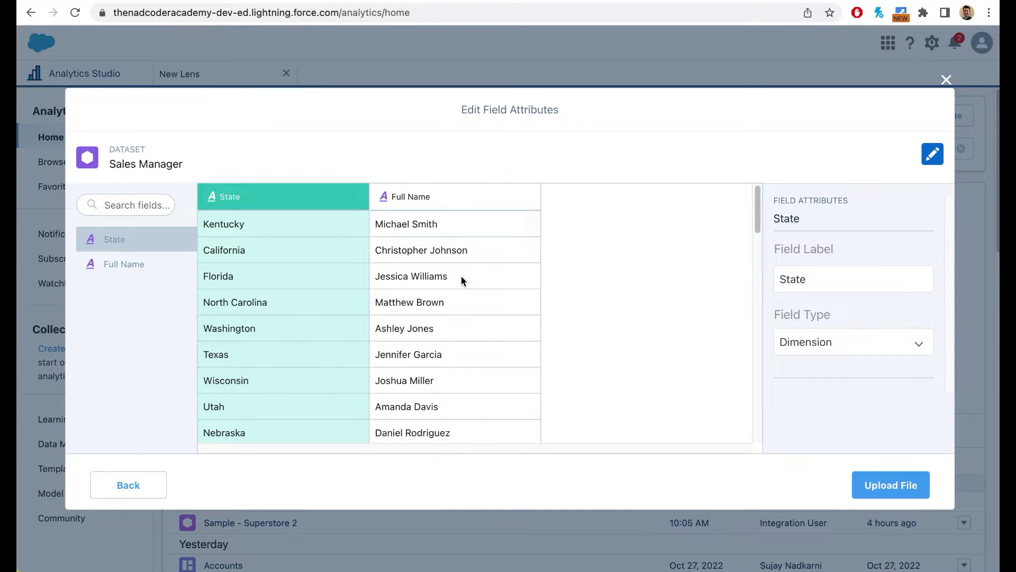
pyautogui.scroll(-3, 691, 343)
pyautogui.scroll(3, 693, 343)
pyautogui.click(902, 484)
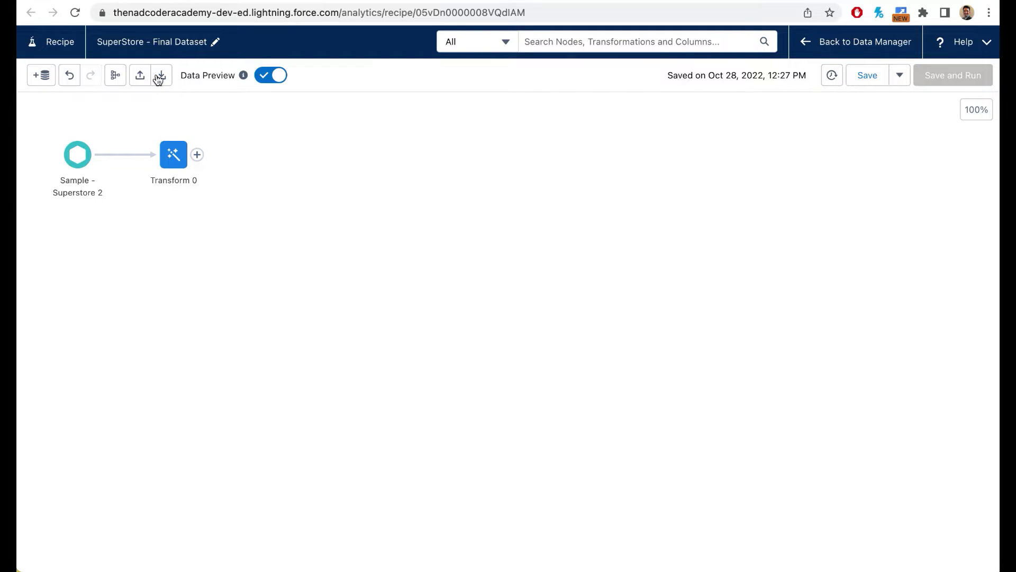
# Step: Reload the recipe and add the Sales Manager dataset as input data with its Full Name and State columns
pyautogui.click(76, 12)
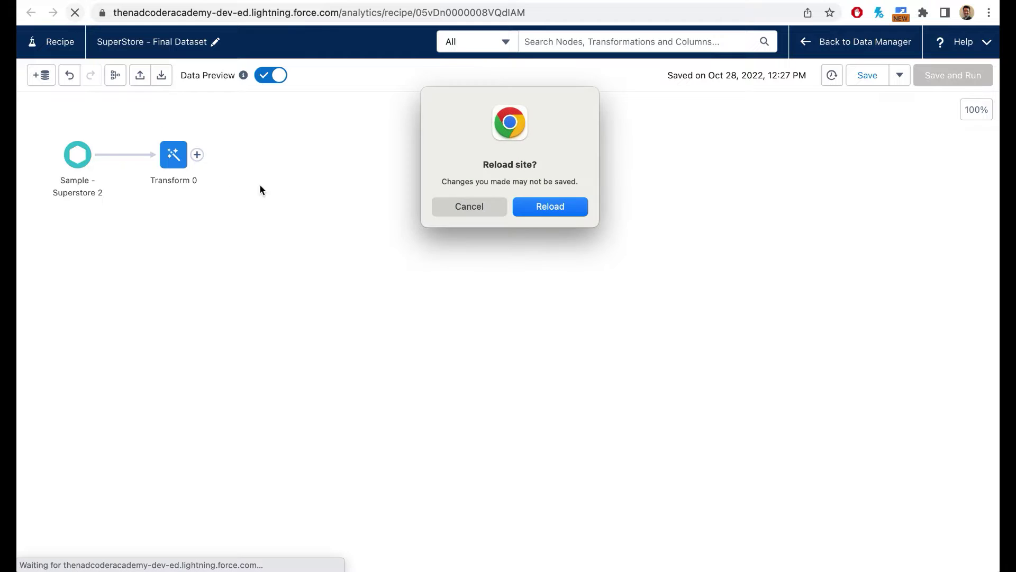
pyautogui.click(556, 207)
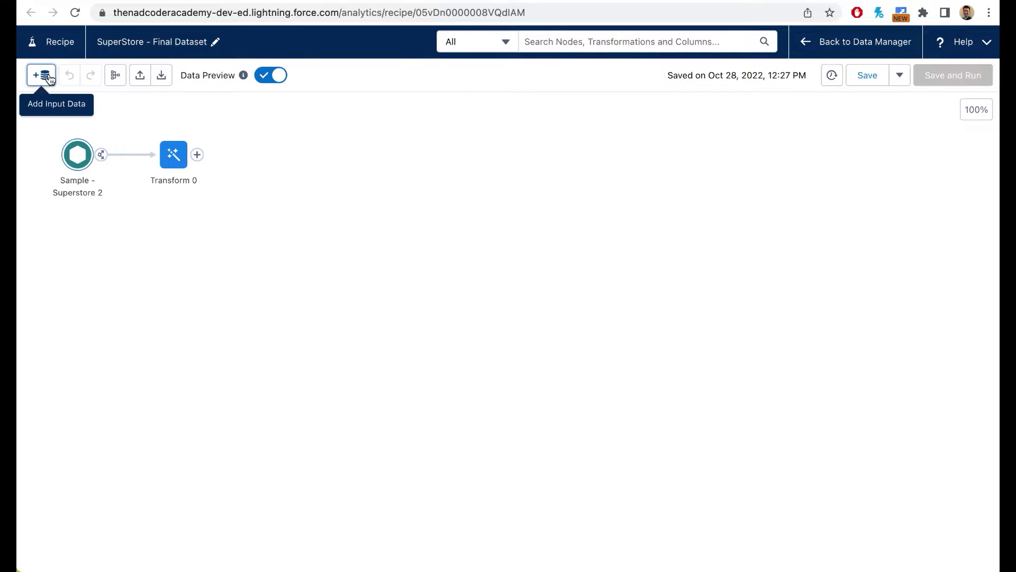
pyautogui.click(50, 77)
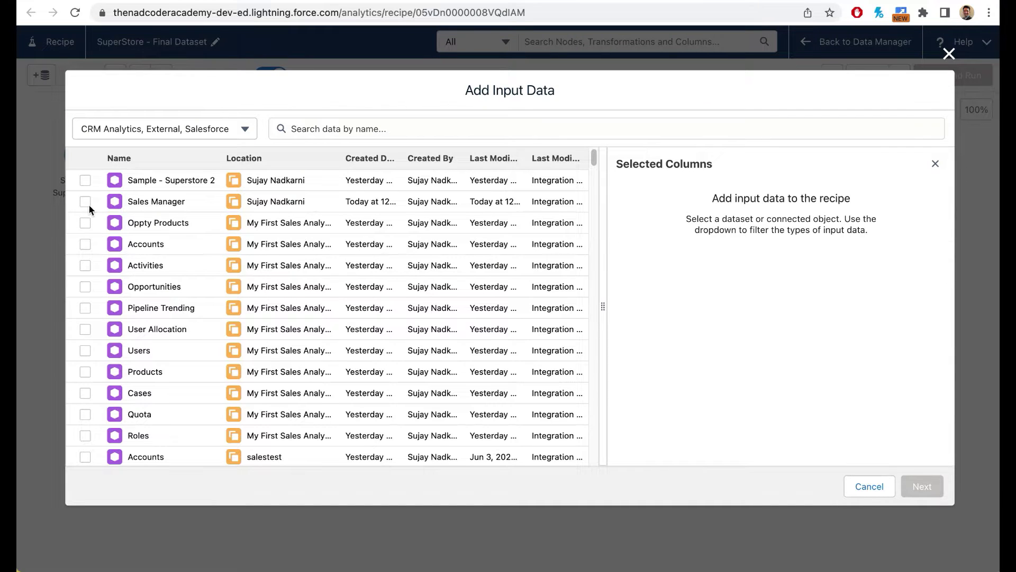
pyautogui.click(83, 202)
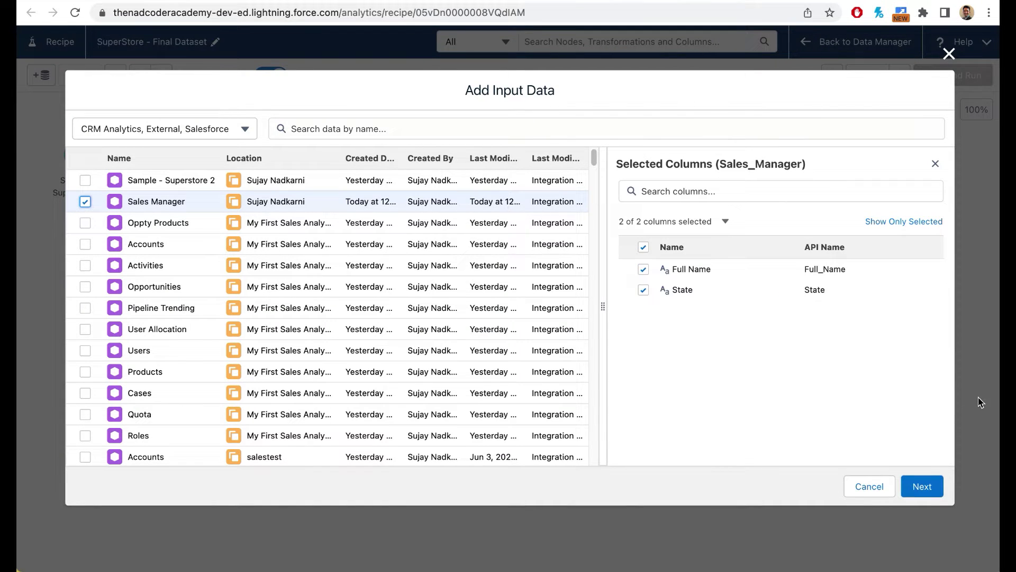
pyautogui.click(920, 486)
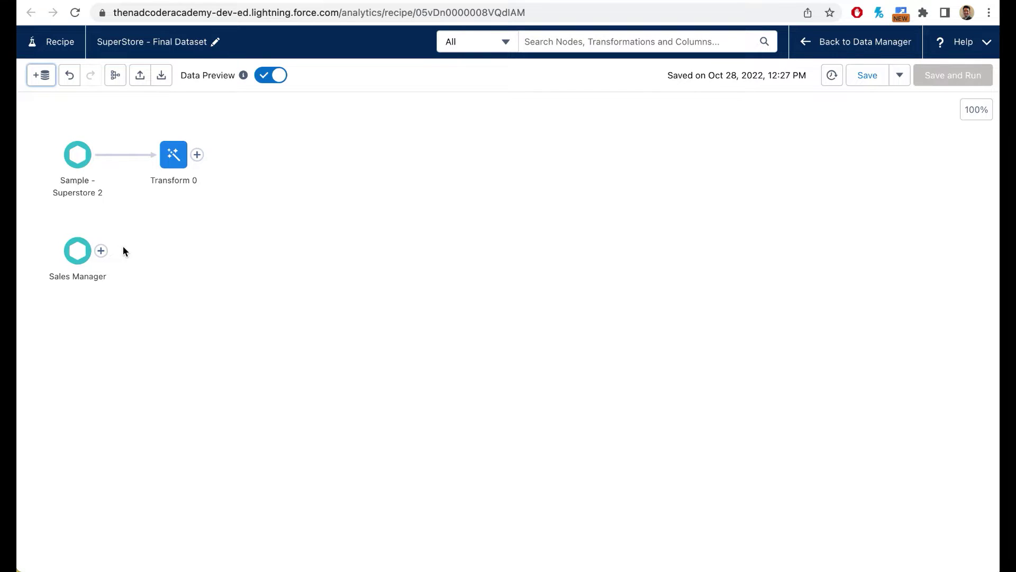
# Step: Connect the Sales Manager node to the Sample - Superstore 2 node with a Join, using the LookUp join type
pyautogui.moveTo(101, 251); pyautogui.dragTo(81, 157)
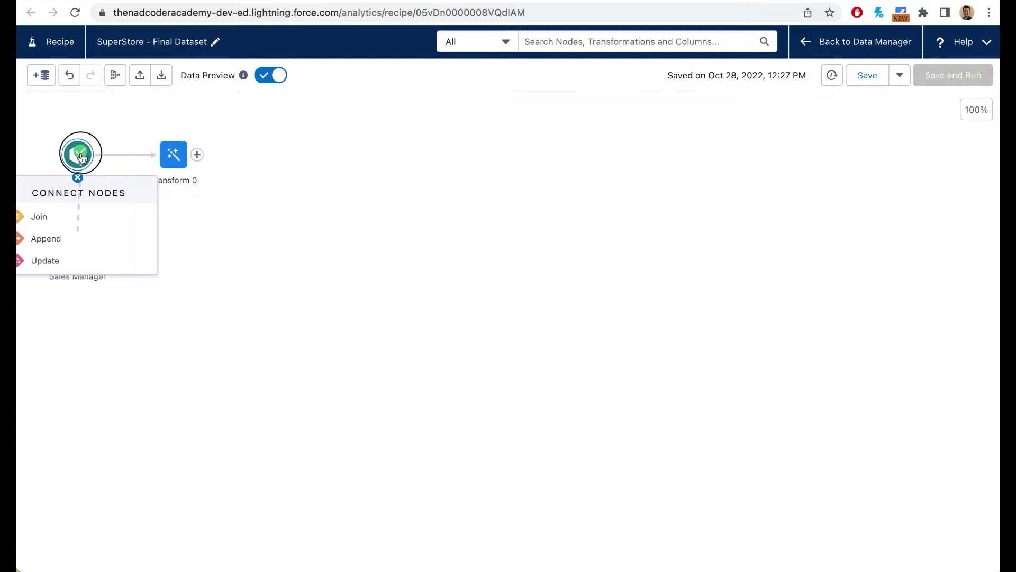
pyautogui.moveTo(81, 157); pyautogui.dragTo(57, 161)
pyautogui.moveTo(101, 251); pyautogui.dragTo(39, 217)
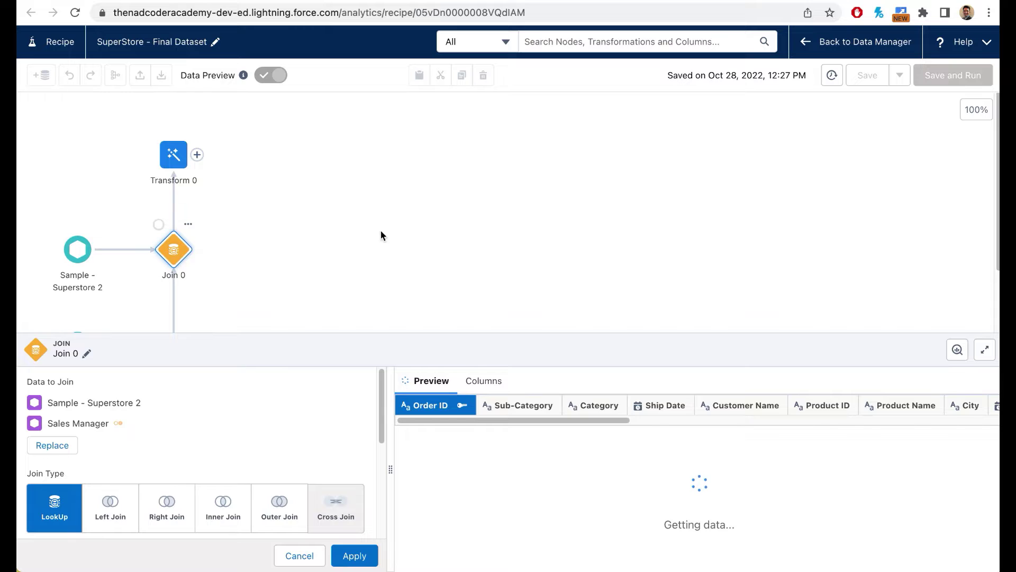
pyautogui.scroll(-1, 381, 286)
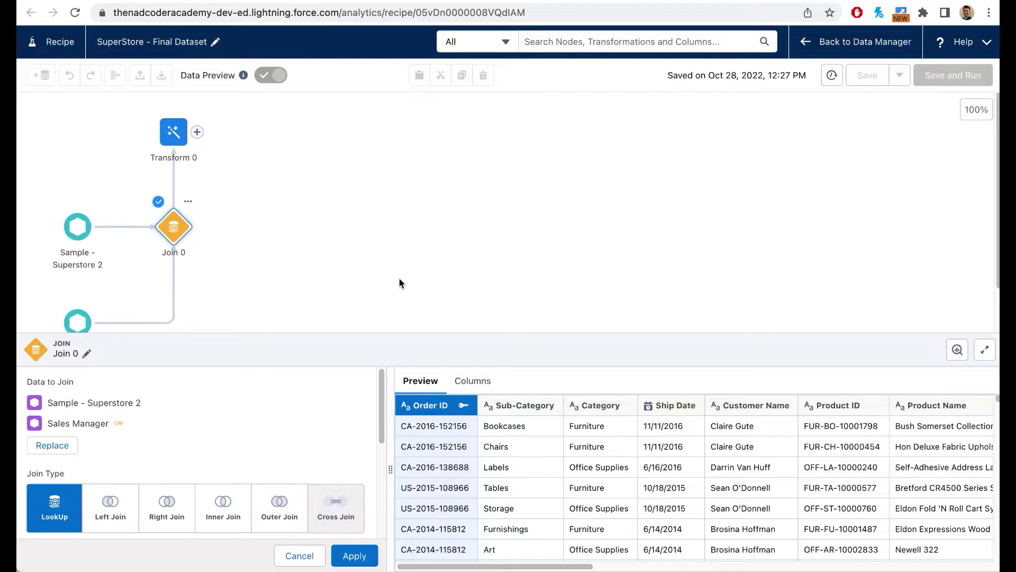
# Step: Set the join keys to State in Sample - Superstore 2 and State in Sales Manager, and apply the join
pyautogui.moveTo(382, 408); pyautogui.dragTo(374, 477)
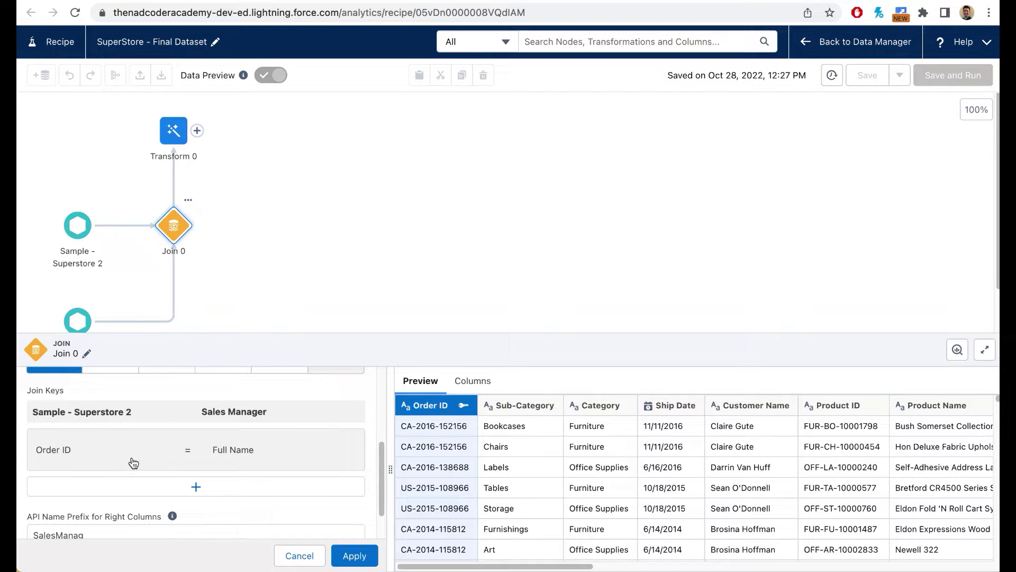
pyautogui.moveTo(518, 566); pyautogui.dragTo(752, 566)
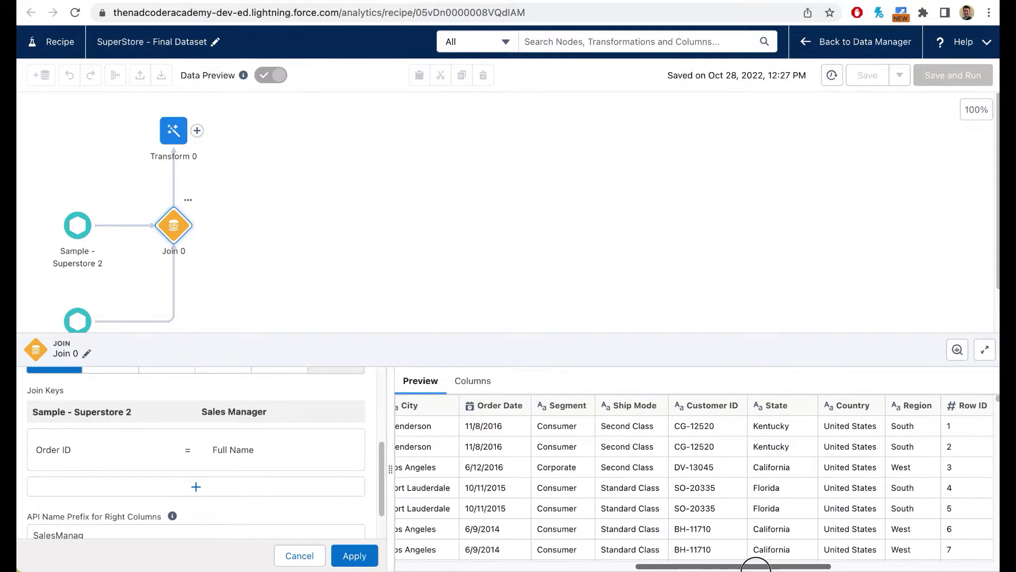
pyautogui.click(79, 447)
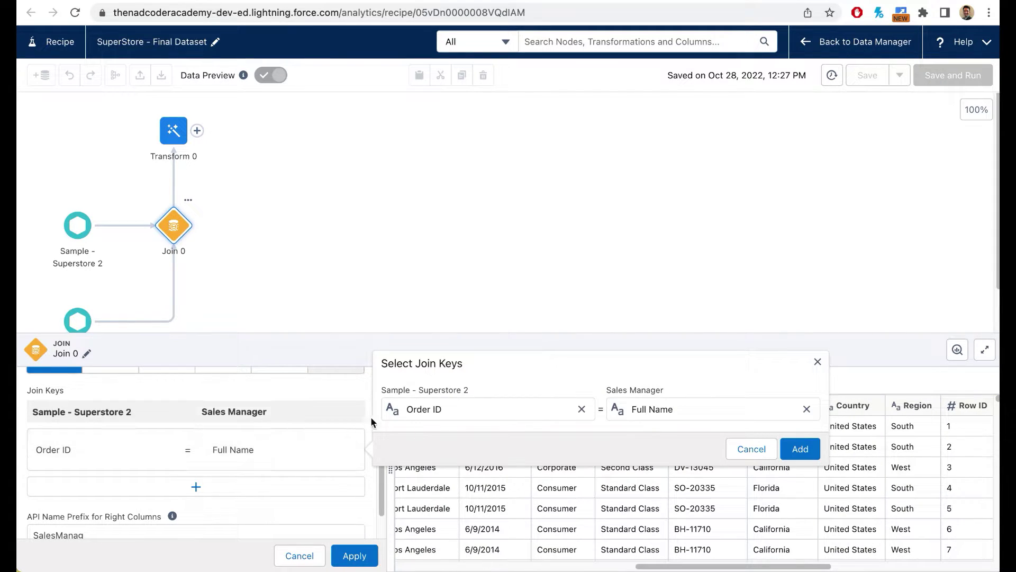
pyautogui.click(581, 410)
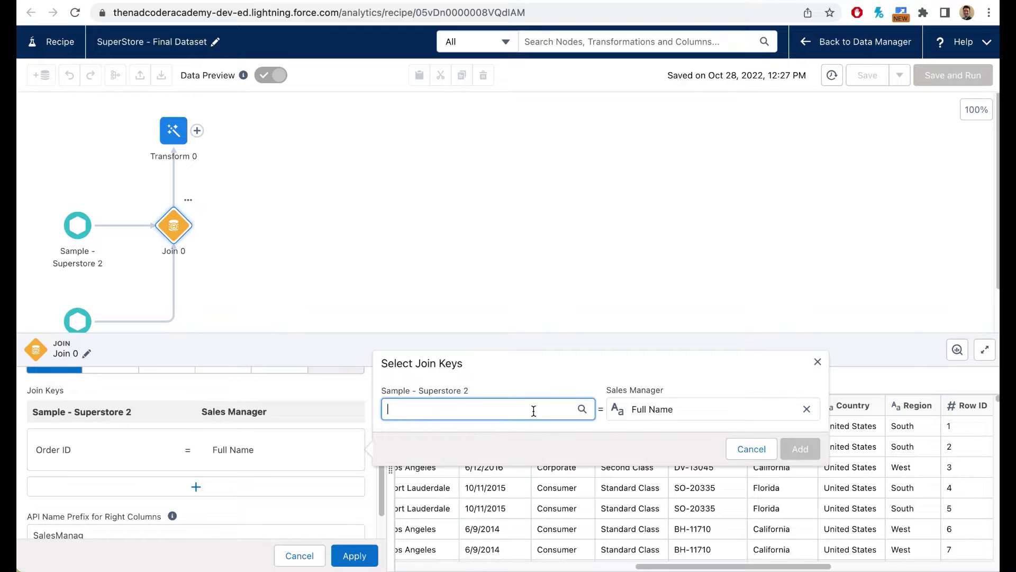
pyautogui.write('state')
pyautogui.click(426, 442)
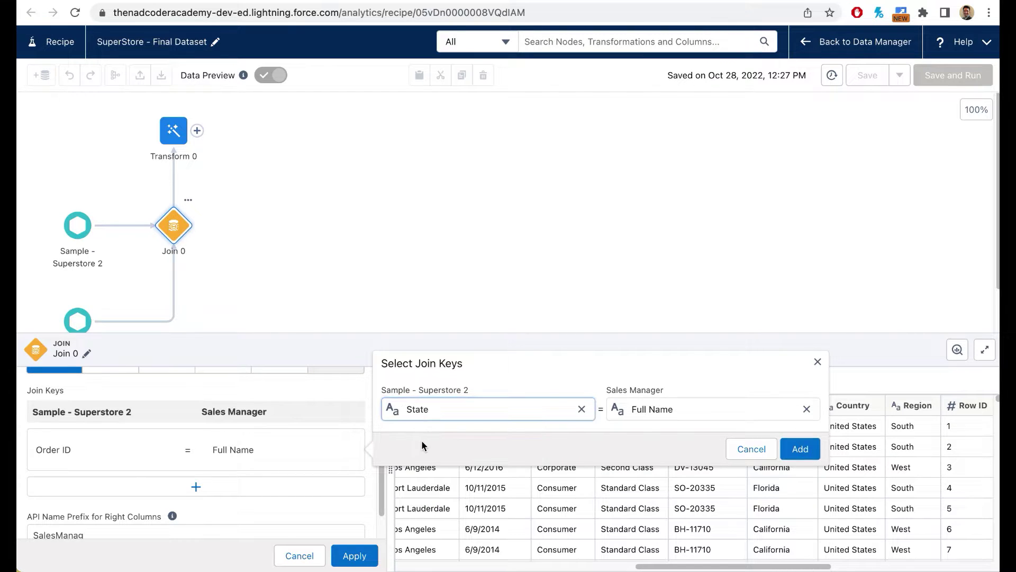
pyautogui.click(806, 409)
pyautogui.write('state')
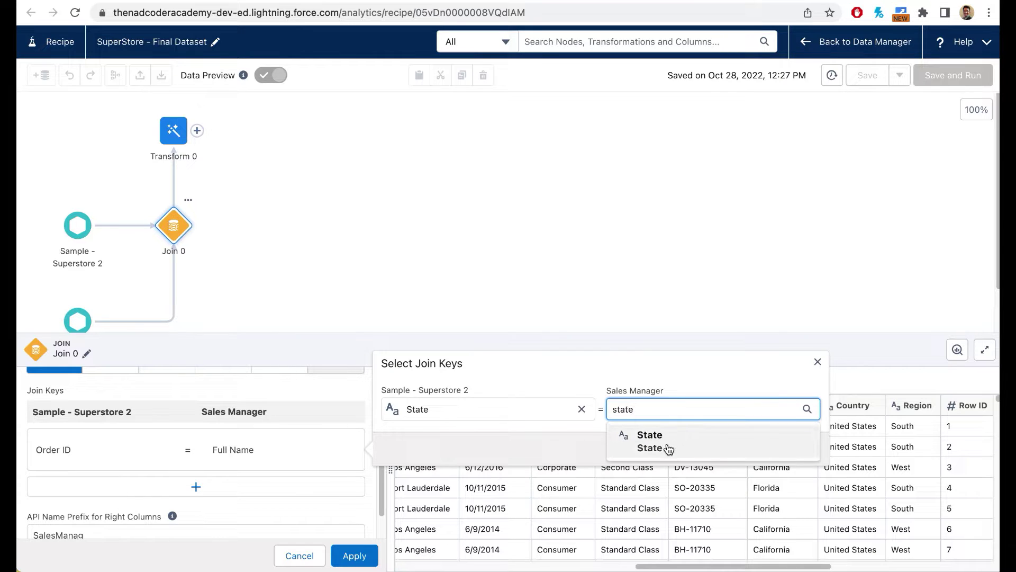
pyautogui.click(666, 447)
pyautogui.click(802, 448)
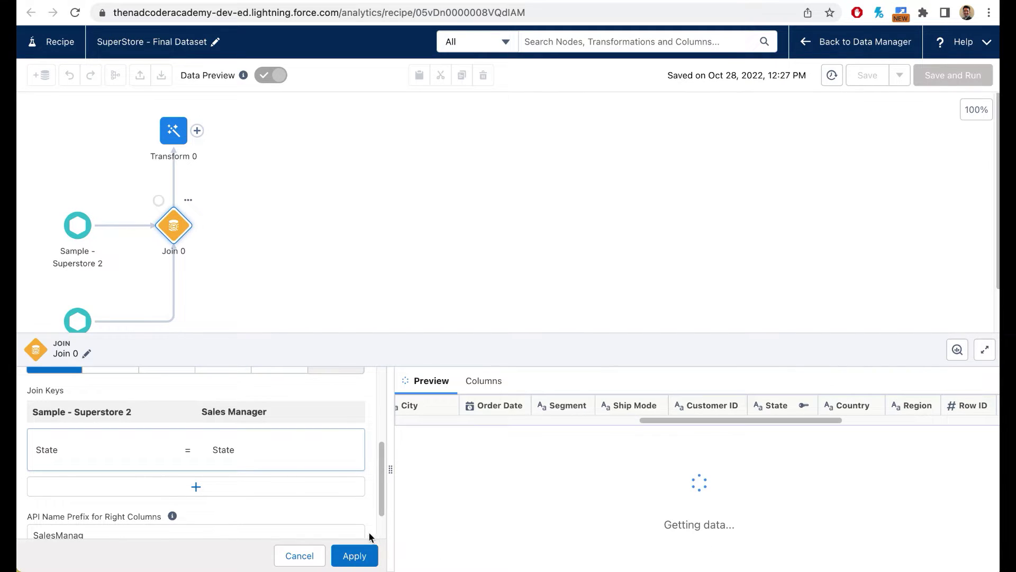
pyautogui.click(354, 555)
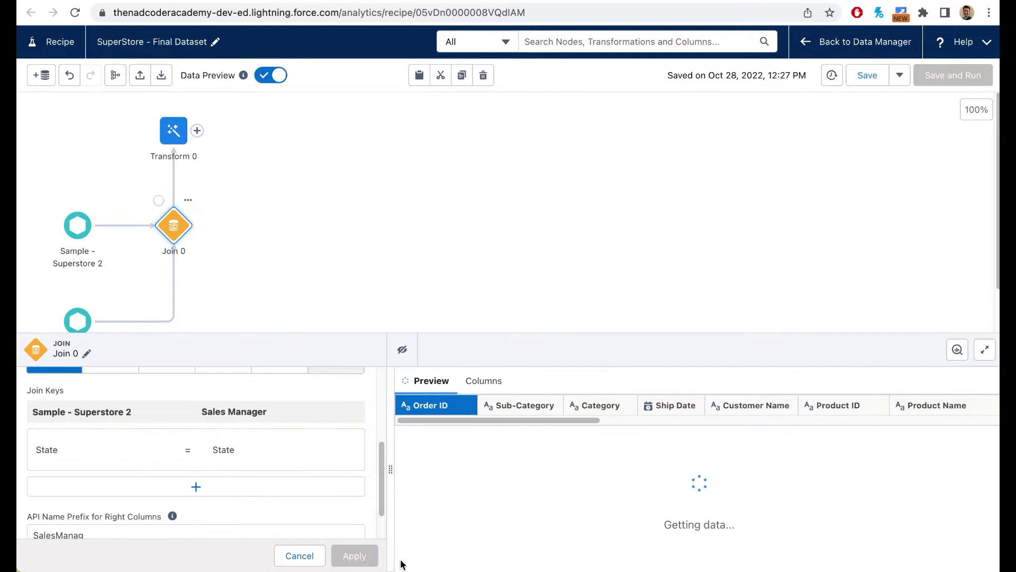
# Step: Check the joined Sales Manager columns in the data preview and close the Join 0 node
pyautogui.moveTo(551, 567); pyautogui.dragTo(967, 567)
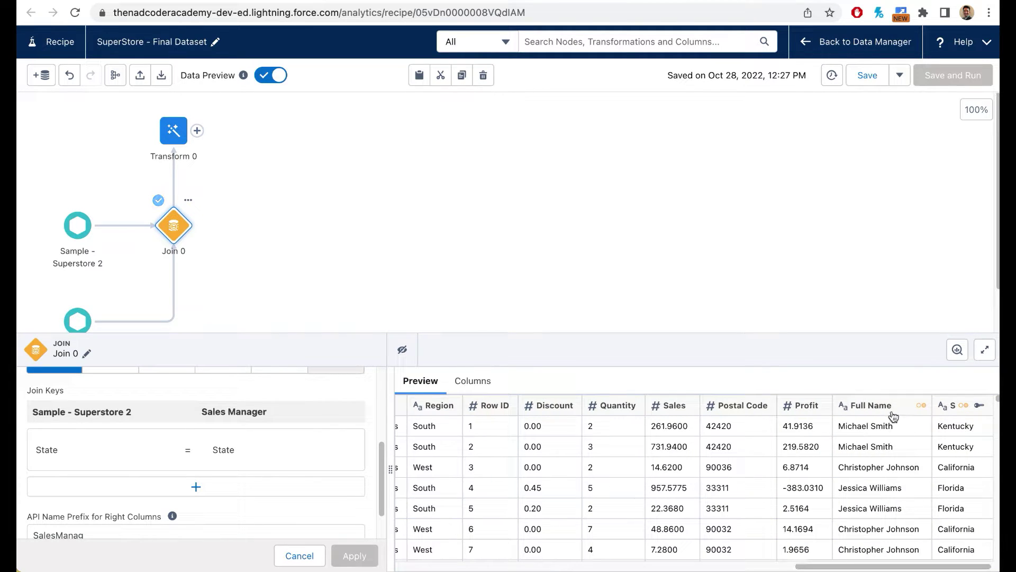
pyautogui.hscroll(-10, 886, 502)
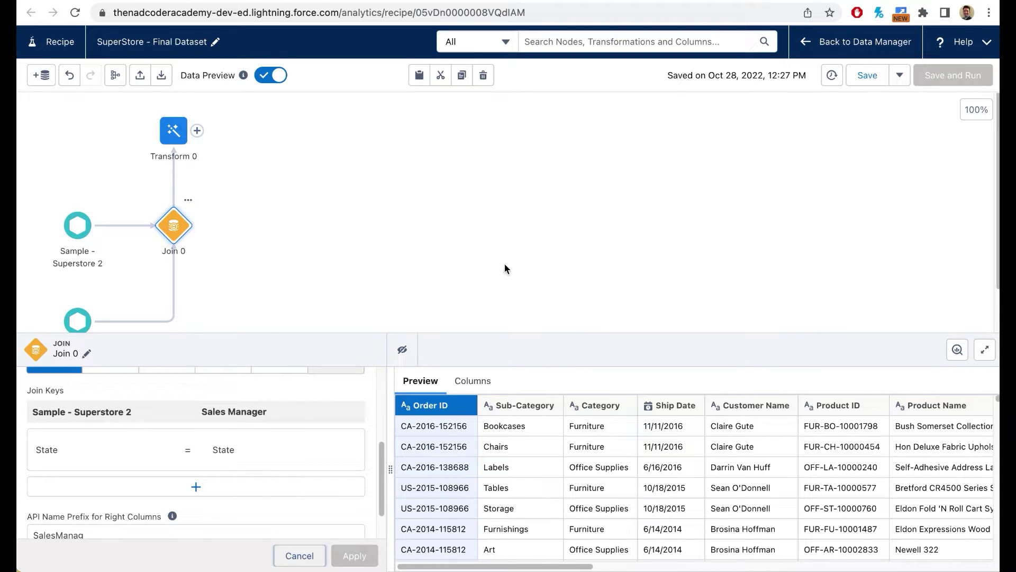
pyautogui.click(297, 555)
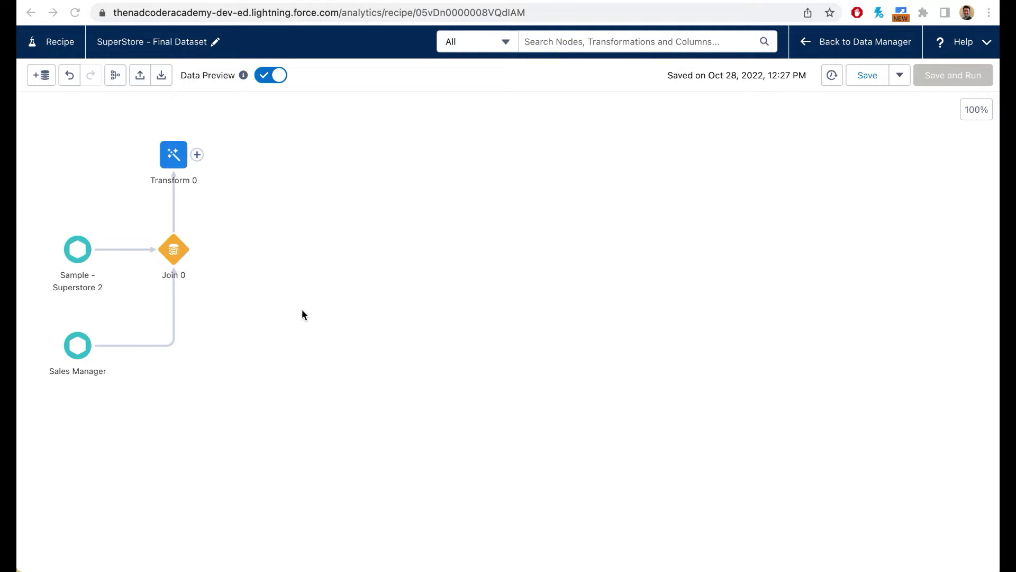
# Step: Add an Output node after the Transform 0 node
pyautogui.click(198, 158)
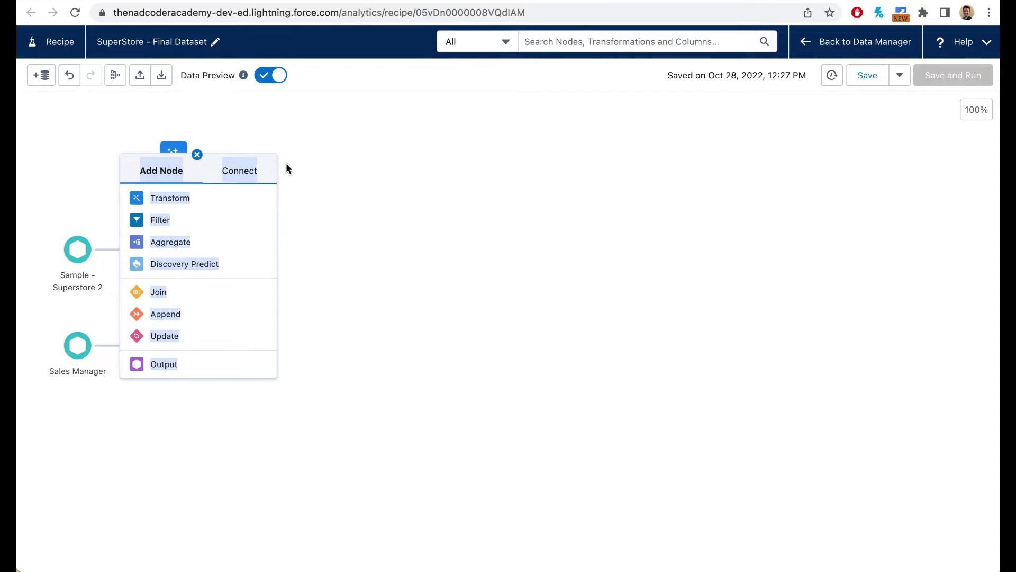
pyautogui.click(285, 165)
pyautogui.click(198, 156)
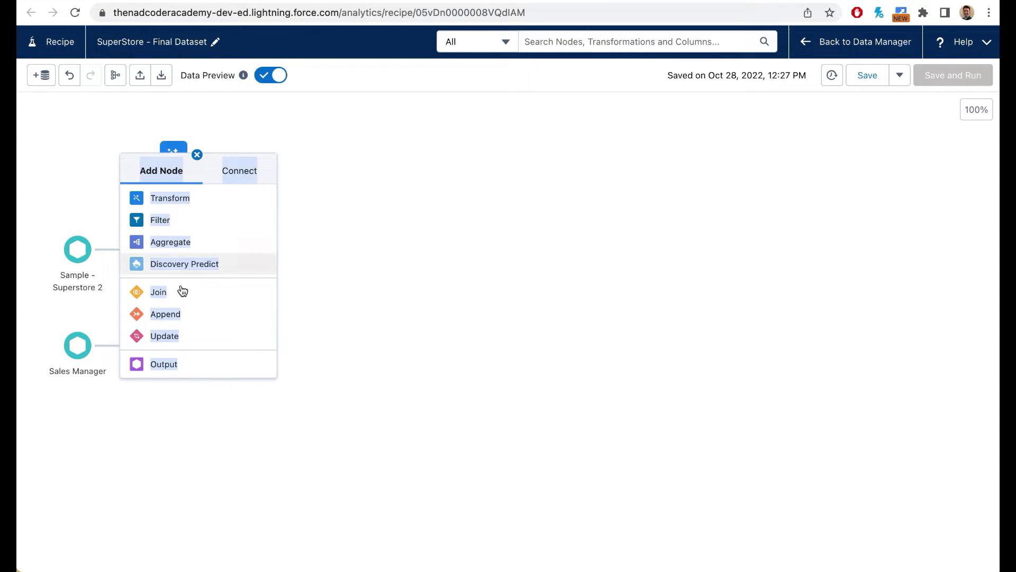
pyautogui.click(181, 370)
pyautogui.click(197, 154)
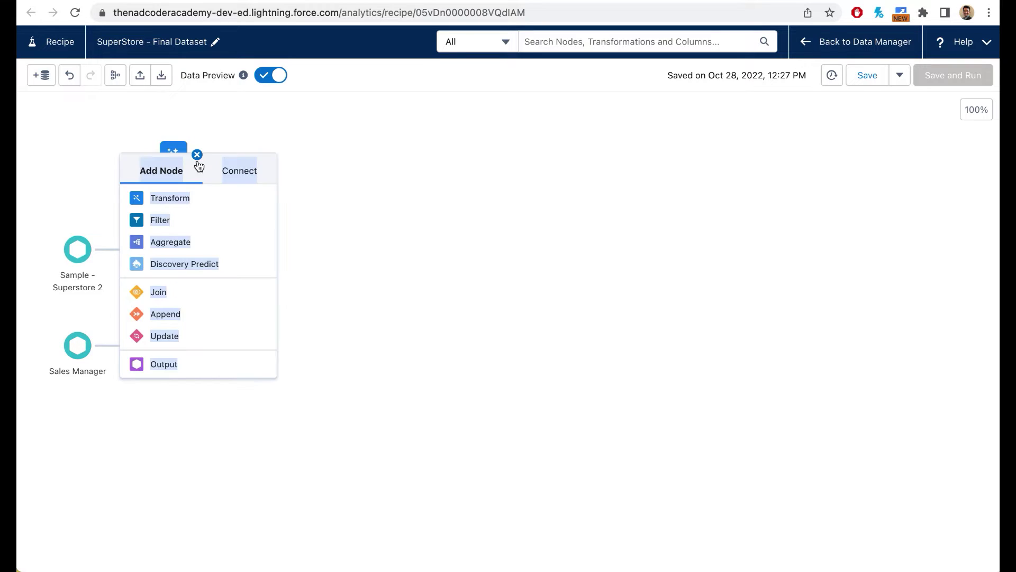
pyautogui.click(162, 369)
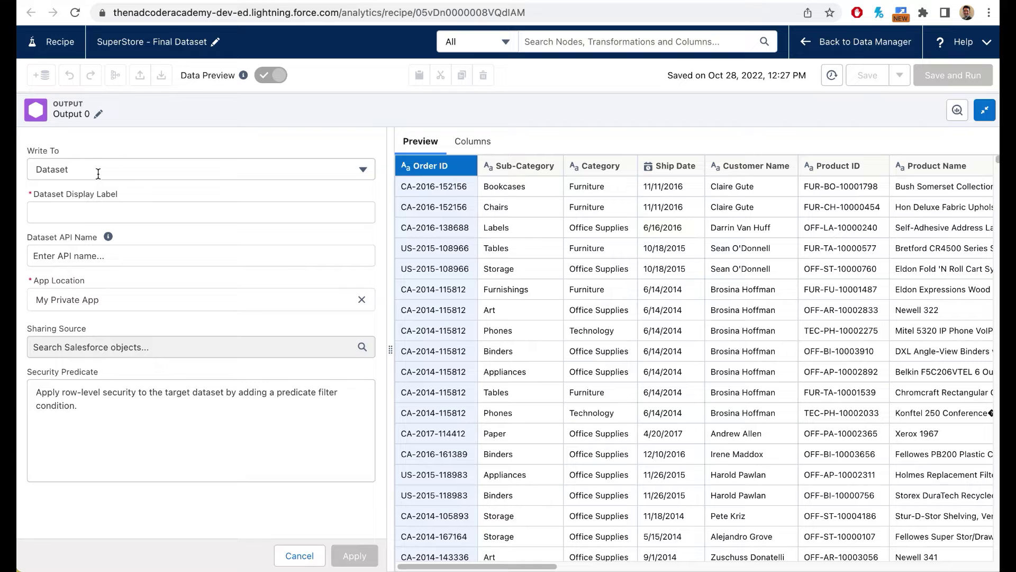
# Step: Label the output dataset SuperStoreDatasetforDashboard in My Private App, apply it, and save and run the recipe
pyautogui.click(103, 209)
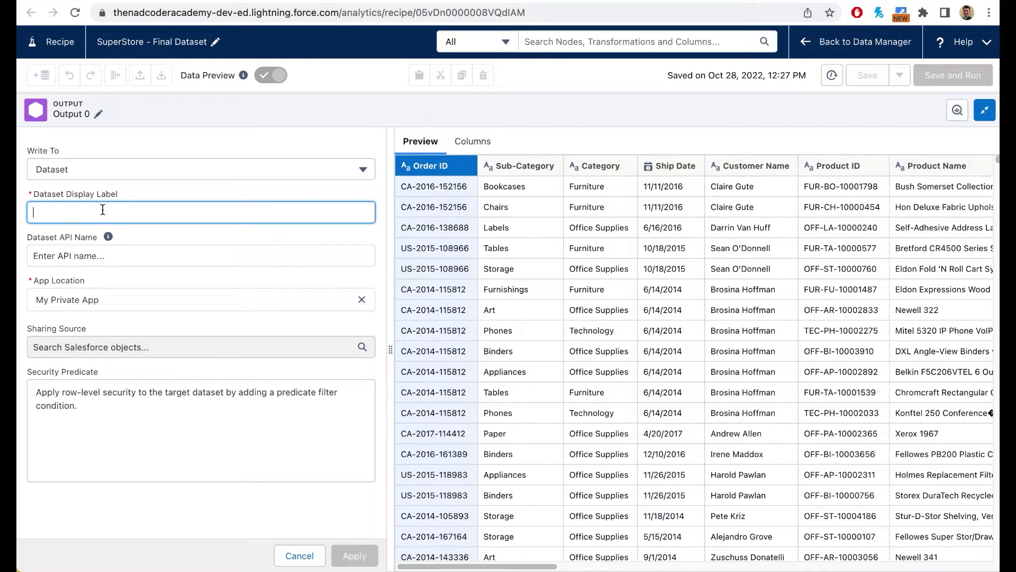
pyautogui.write('SuperStore')
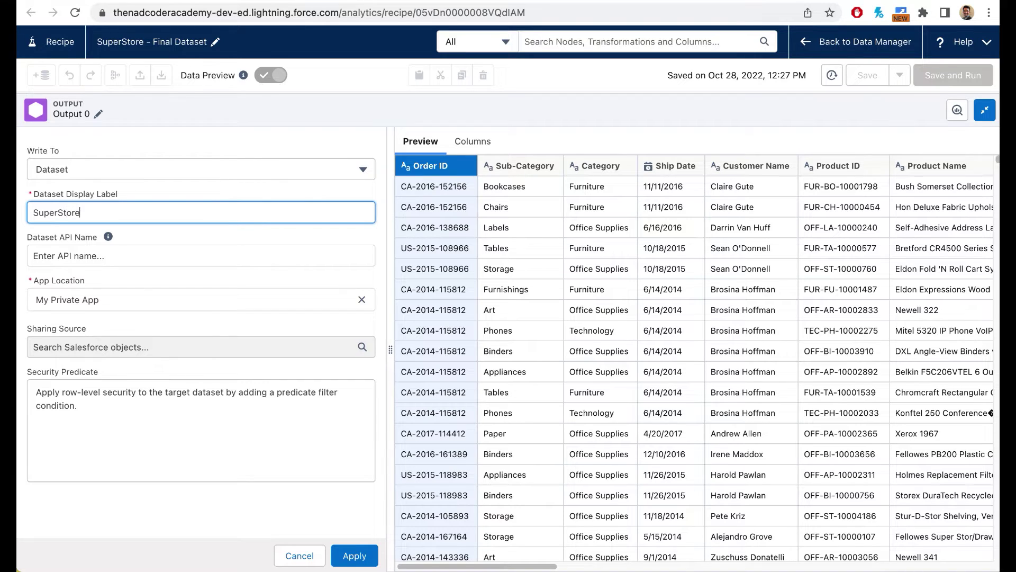
pyautogui.write('DatasetforDashboard')
pyautogui.click(89, 254)
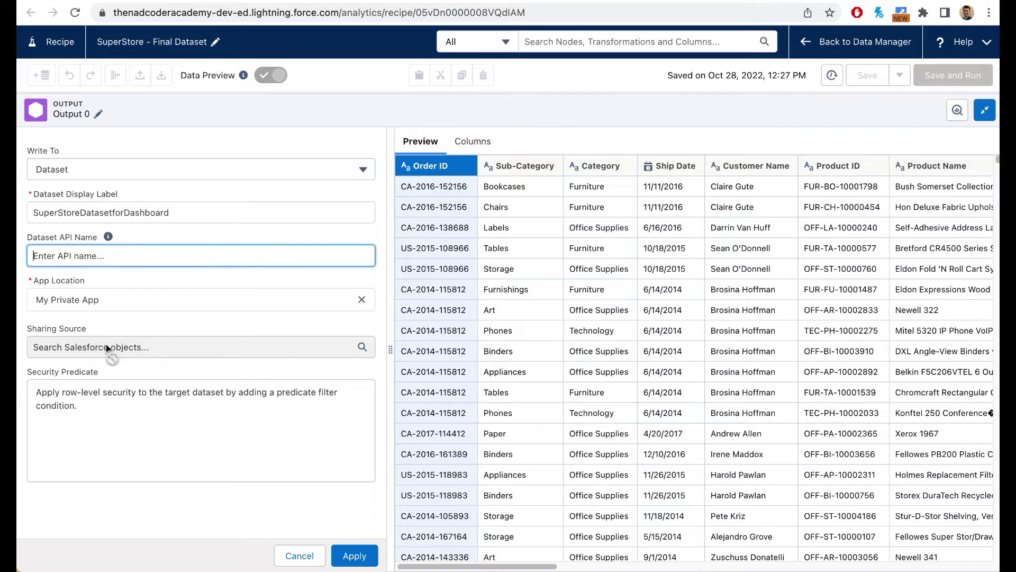
pyautogui.click(364, 555)
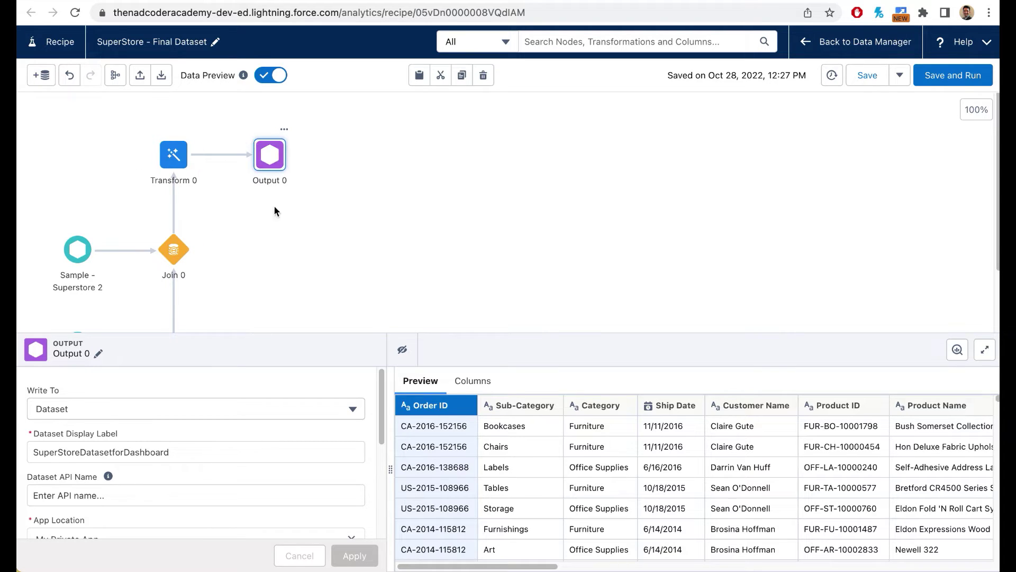
pyautogui.click(812, 233)
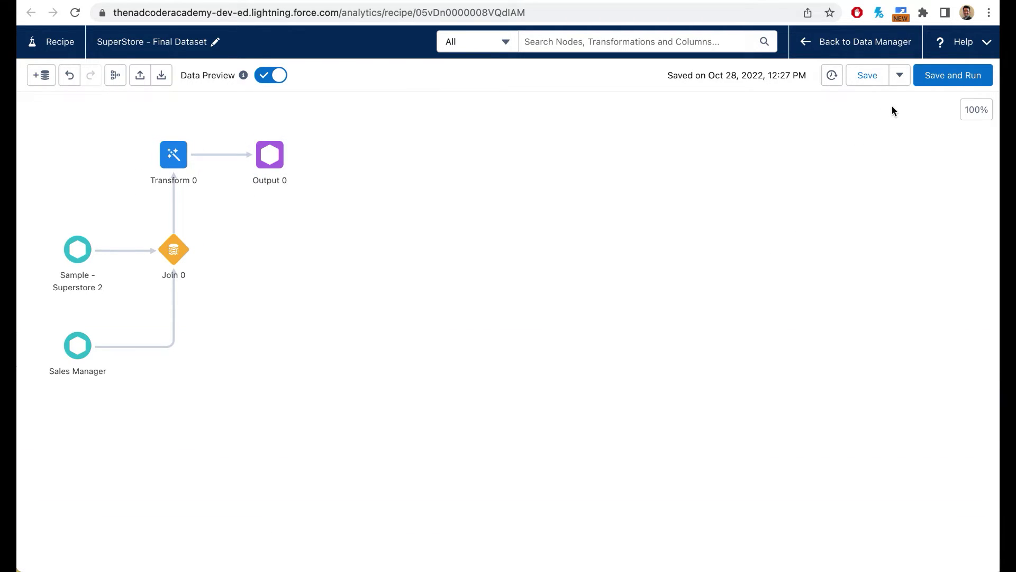
pyautogui.click(929, 75)
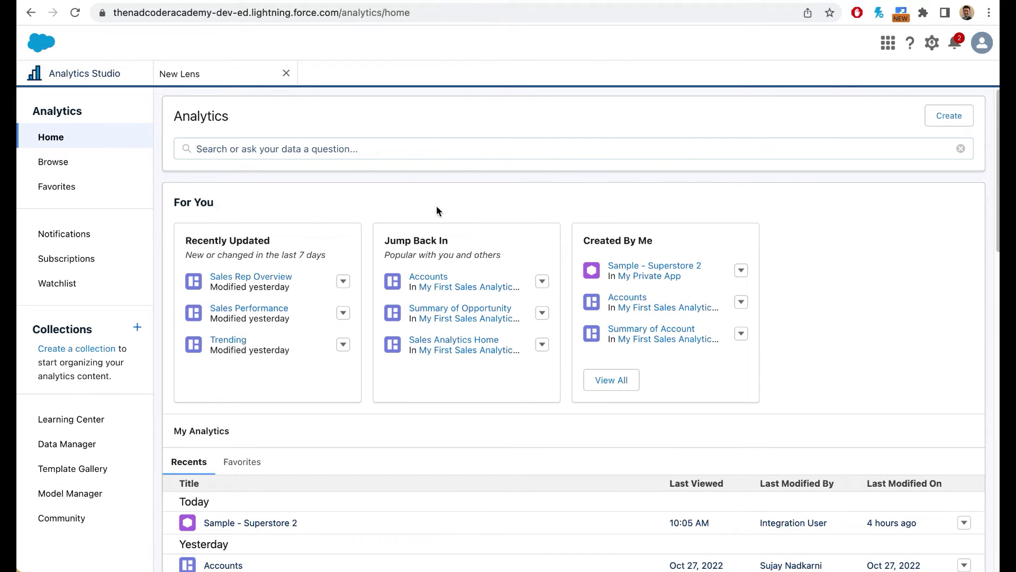
# Step: Open the running SuperStore recipe job's details in the Data Manager's Jobs Monitor and refresh its progress
pyautogui.click(68, 446)
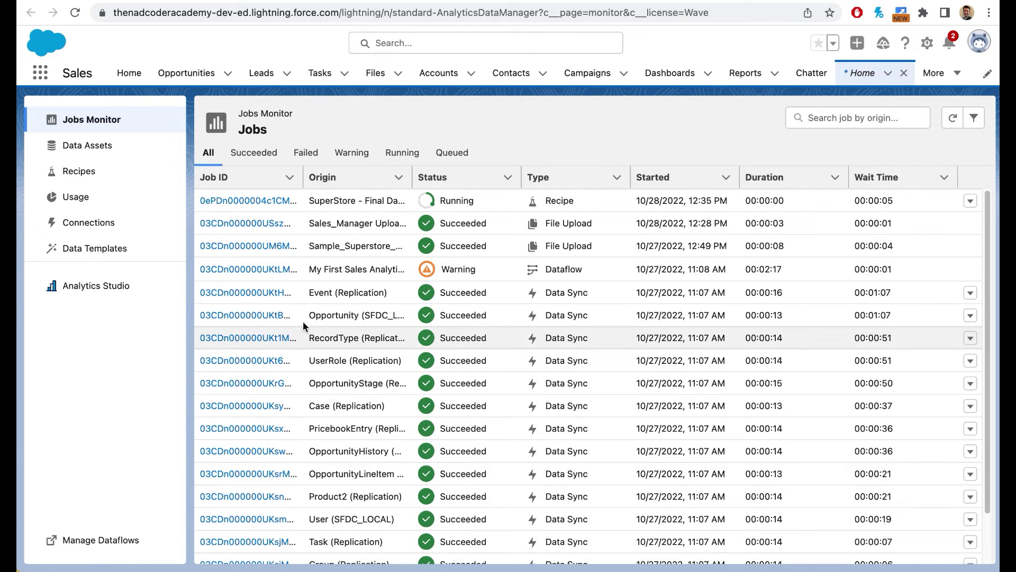
pyautogui.click(408, 157)
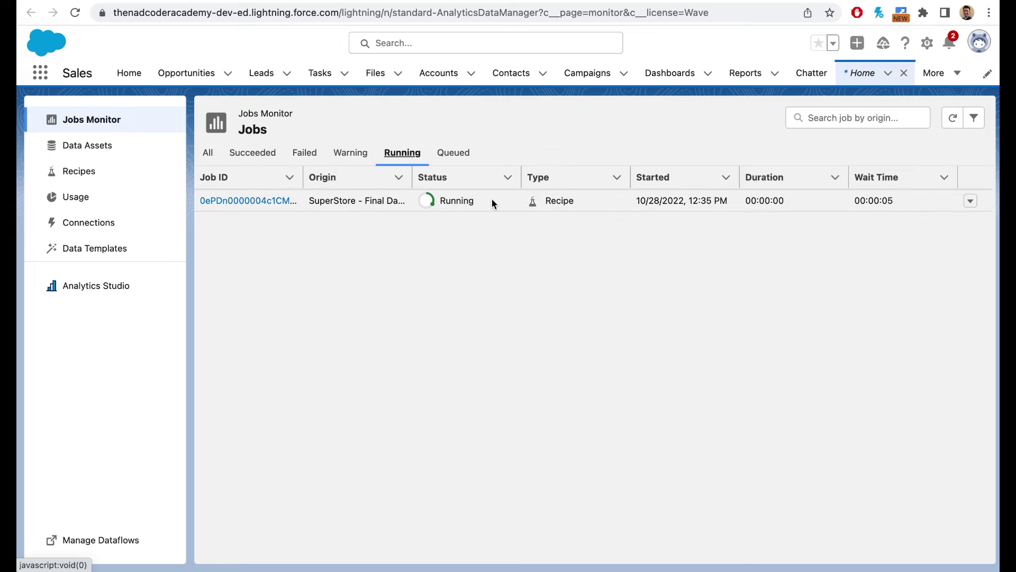
pyautogui.click(421, 205)
pyautogui.click(277, 203)
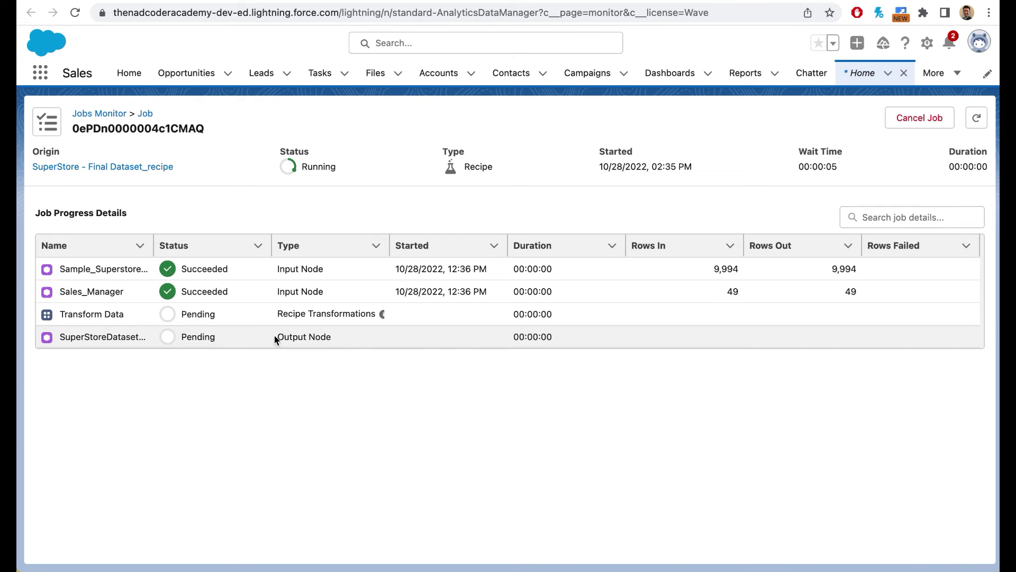
pyautogui.click(976, 118)
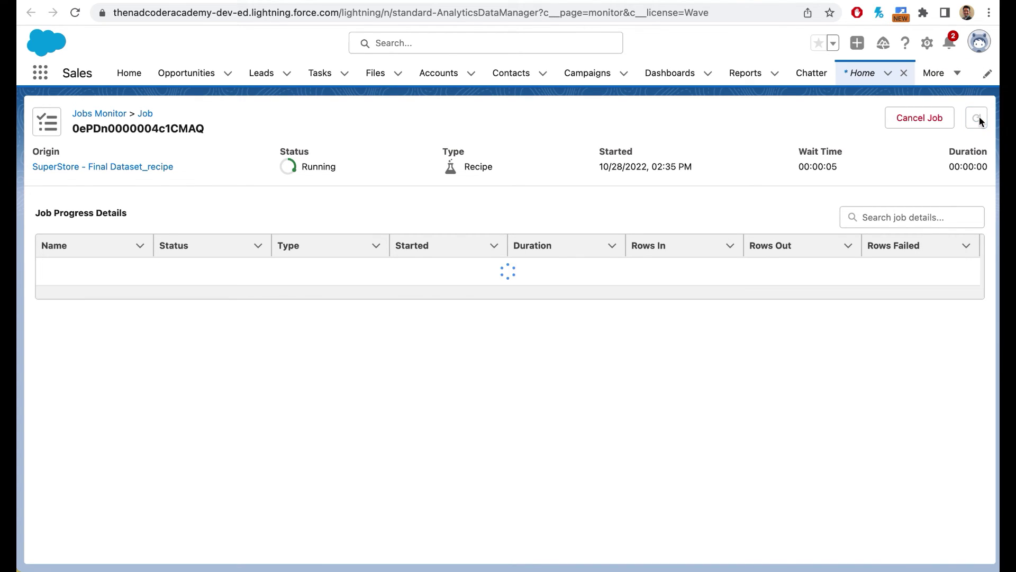